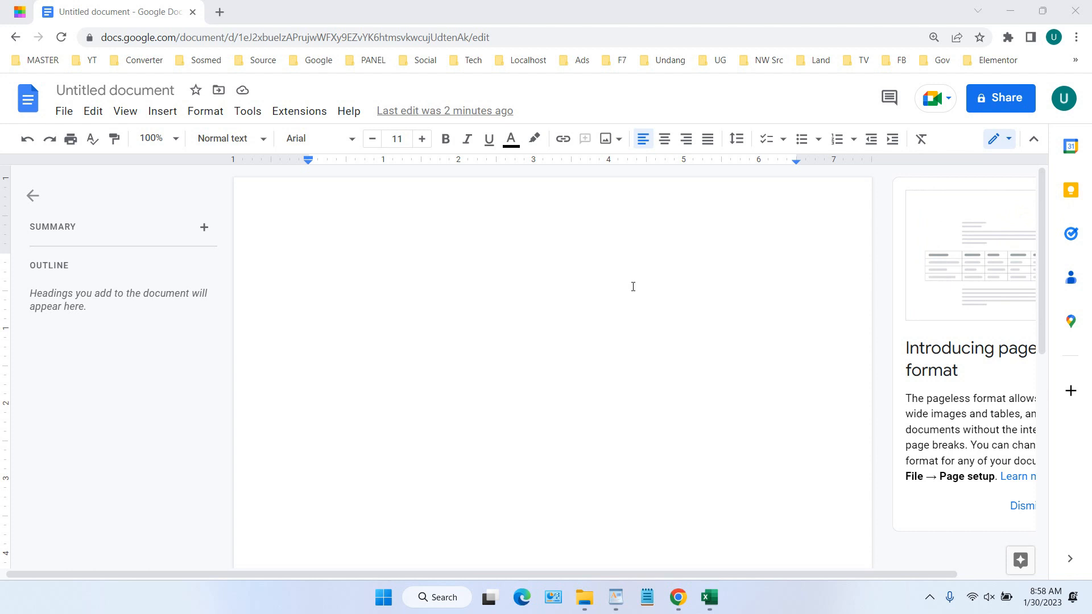
Open Google Drive (drive.google.com) in a new browser tab
click(421, 242)
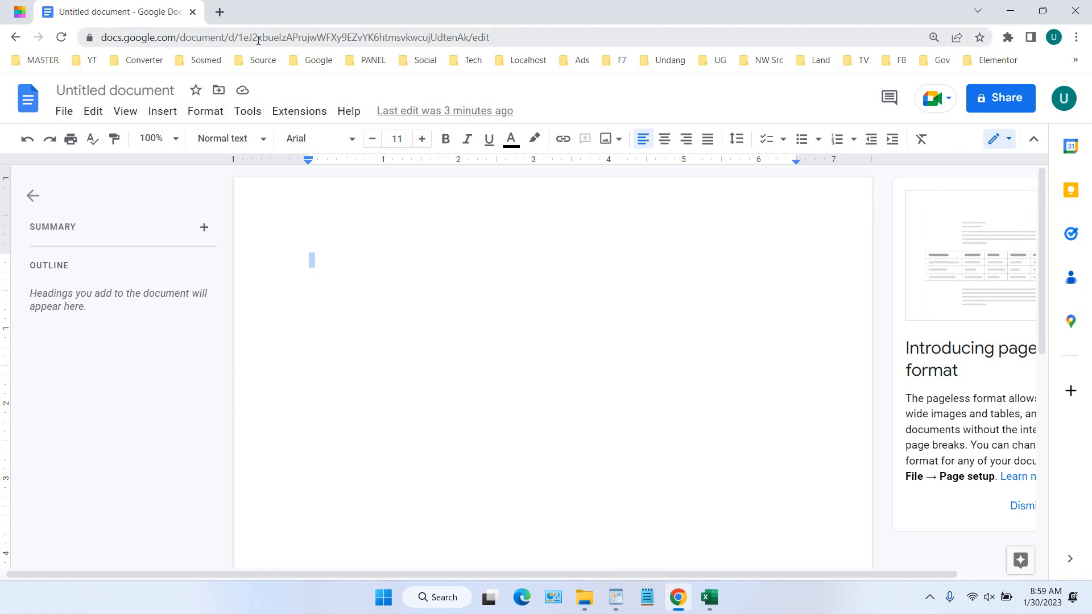
click(221, 17)
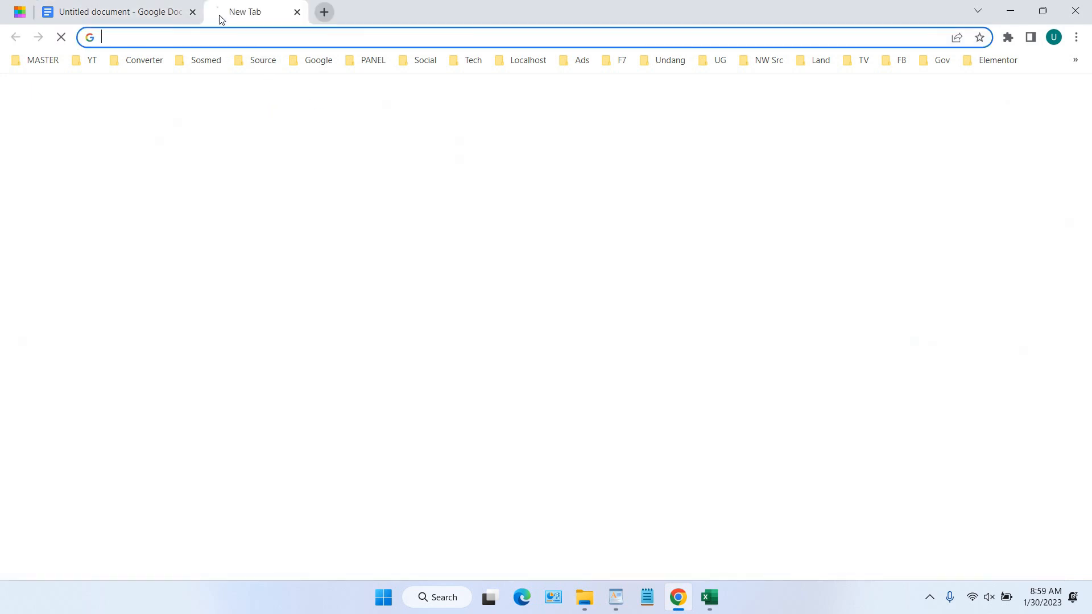
text(droi)
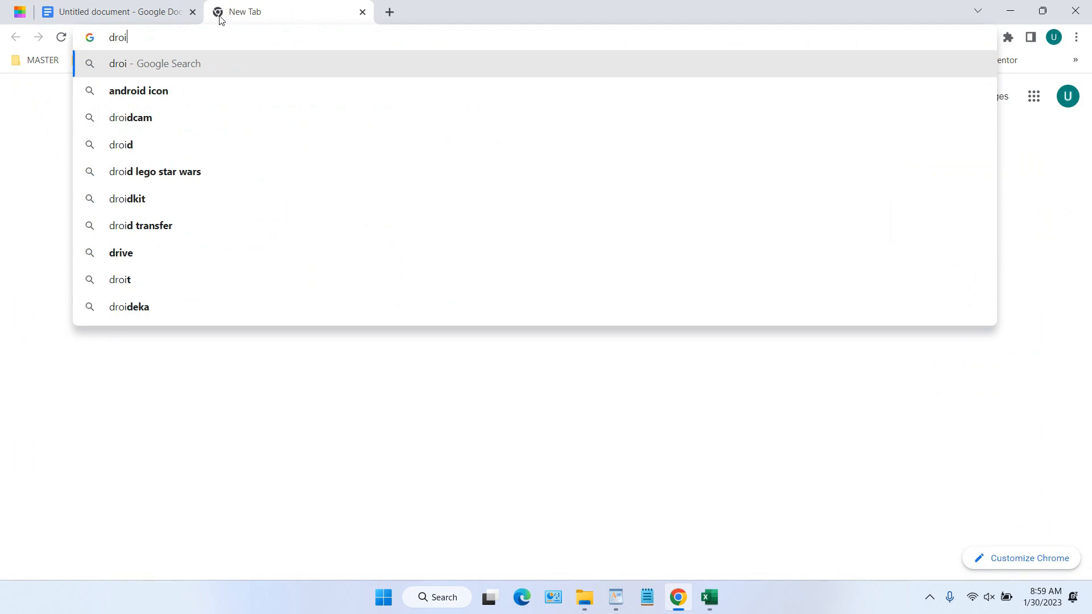
key(BackSpace)
key(BackSpace)
key(BackSpace)
text(rive)
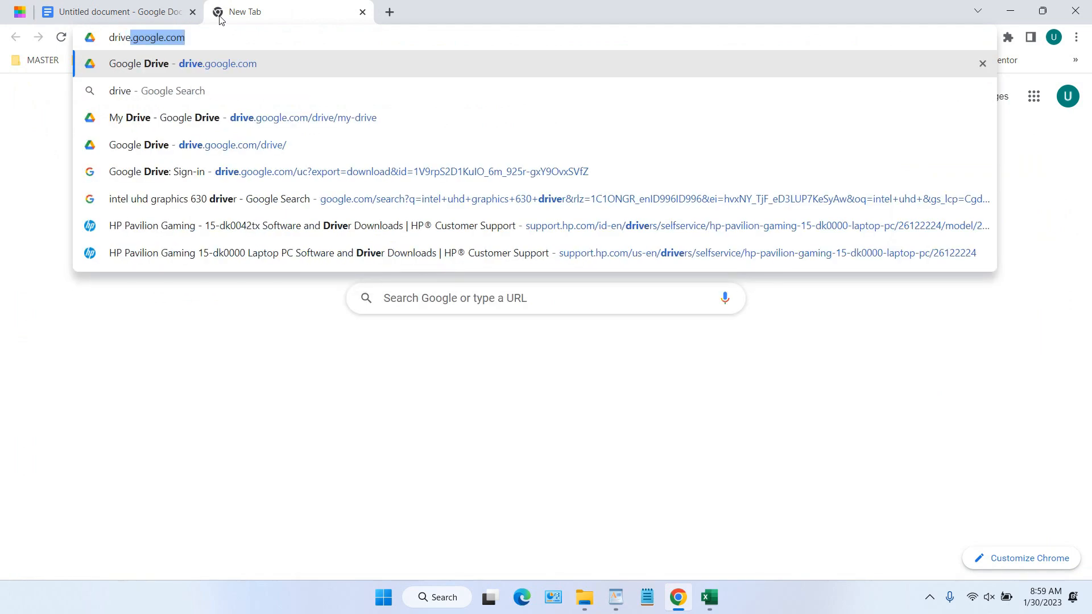
key(Return)
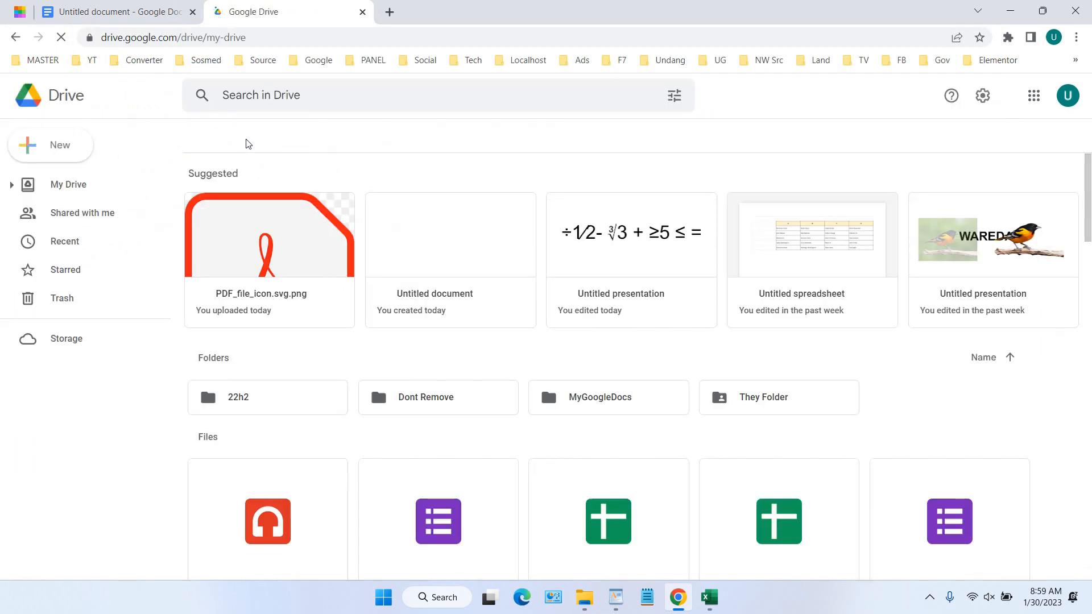
Upload ScanSample.pdf to My Drive and select it in the file list
click(69, 152)
click(105, 188)
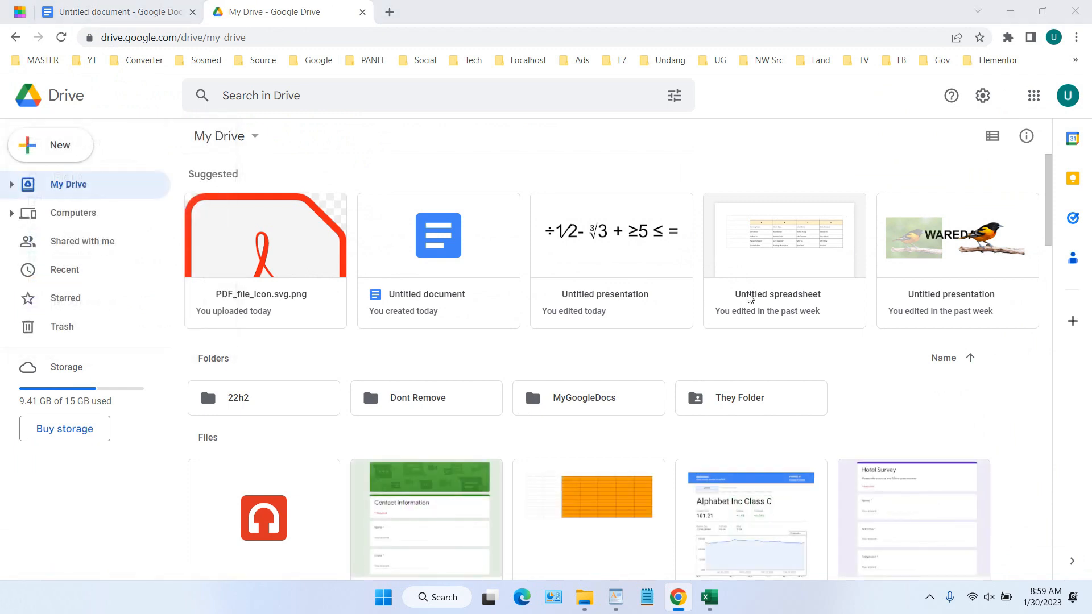
click(876, 279)
double_click(876, 279)
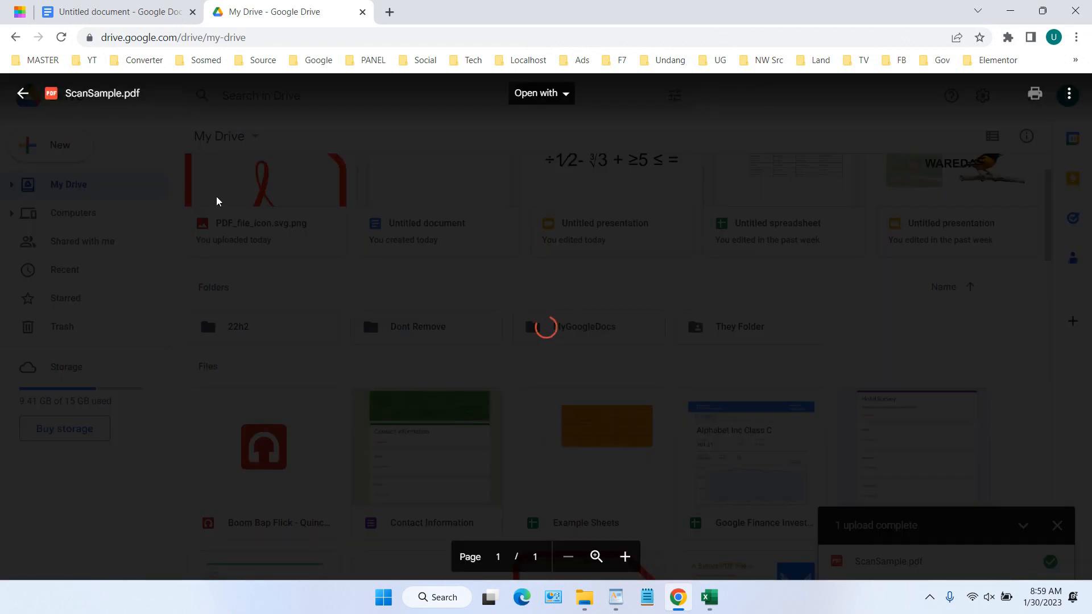
click(216, 196)
scroll(751, 276, down, 8)
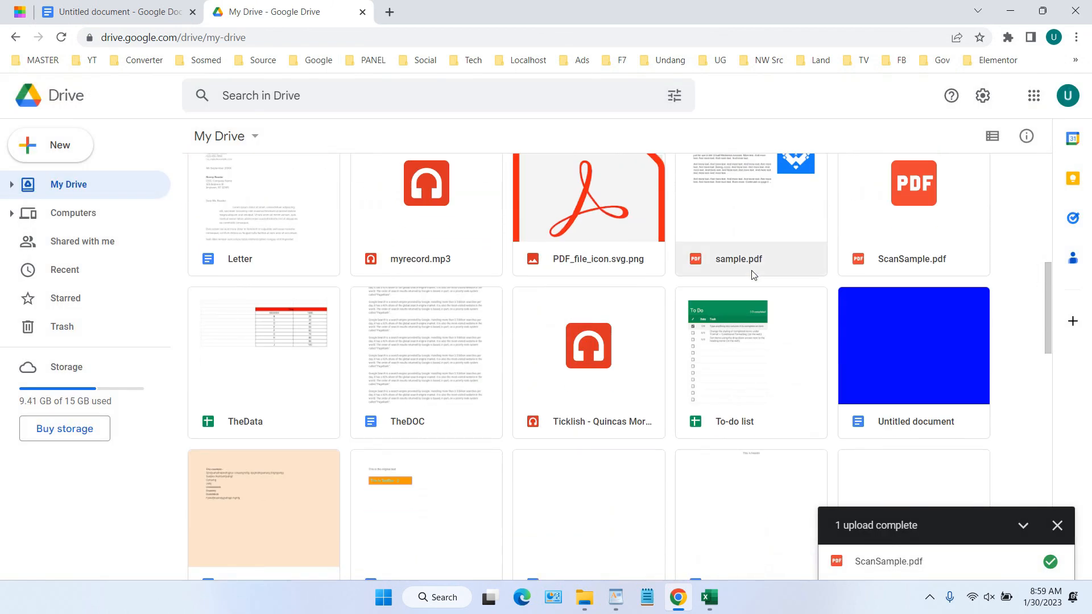
scroll(752, 275, down, 5)
scroll(752, 275, up, 8)
click(886, 324)
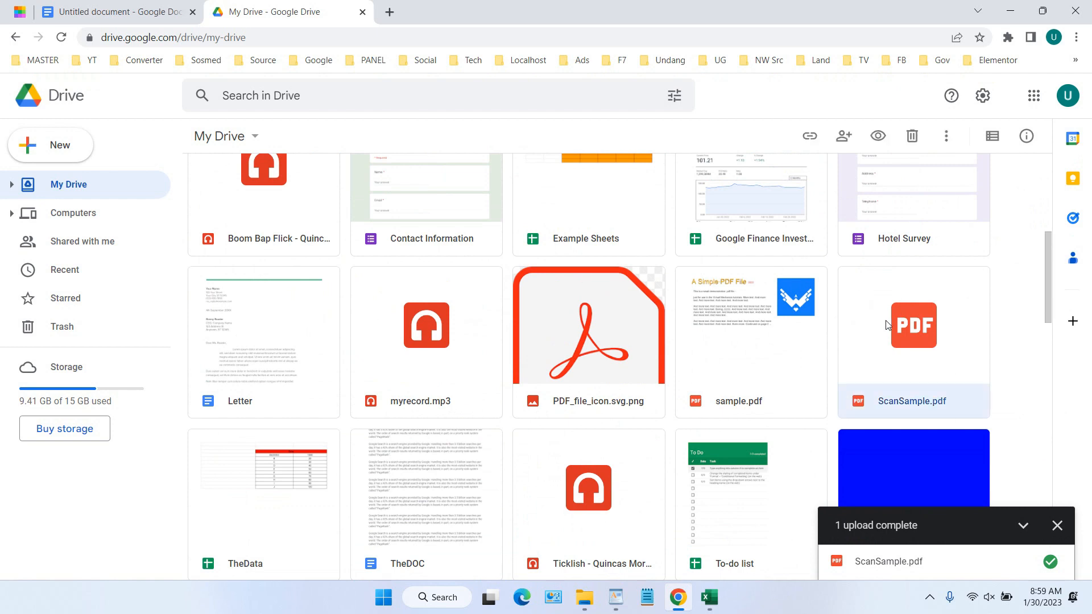
Make ScanSample.pdf viewable by anyone with the link, copy its link, and return to the document
right_click(885, 323)
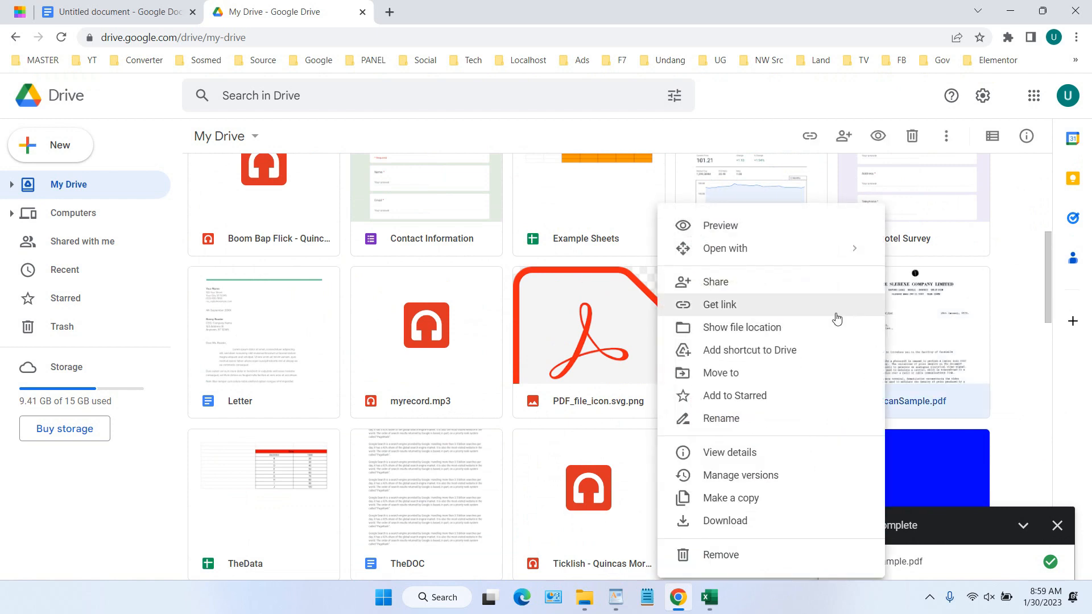
click(795, 306)
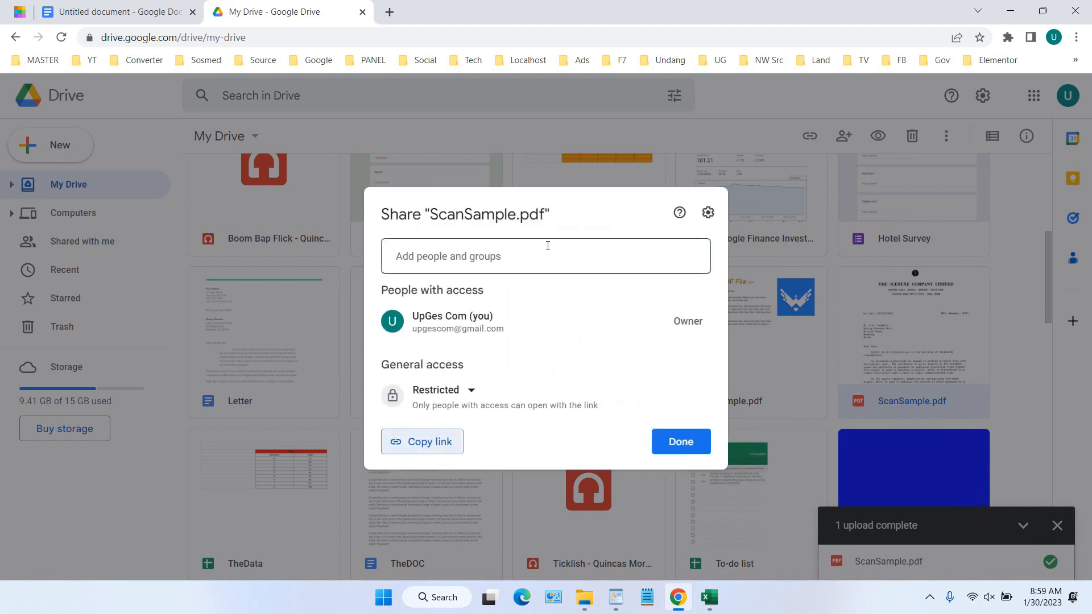
click(470, 397)
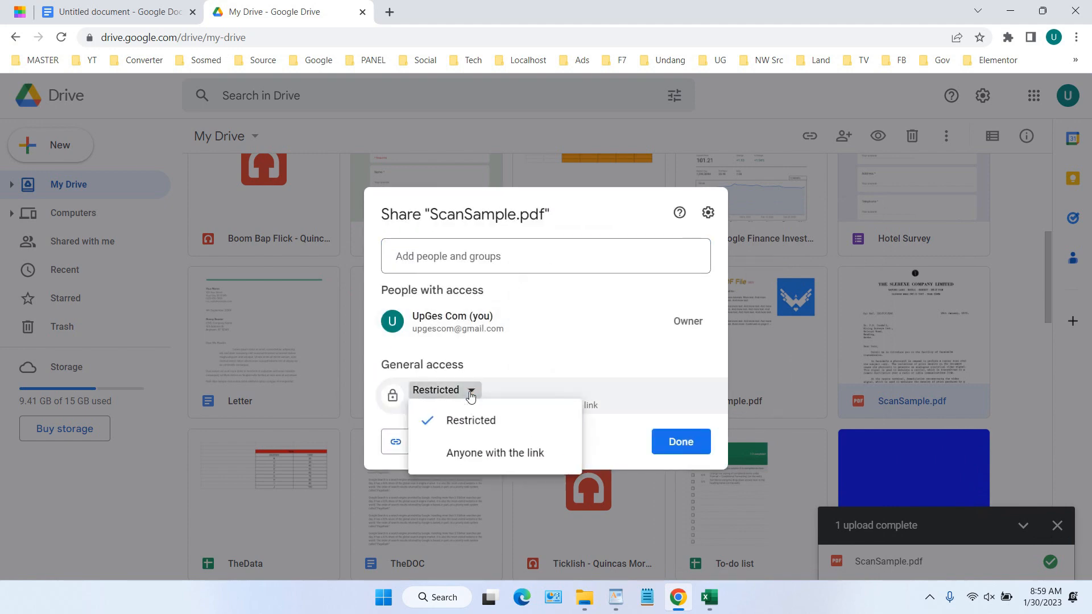
click(495, 456)
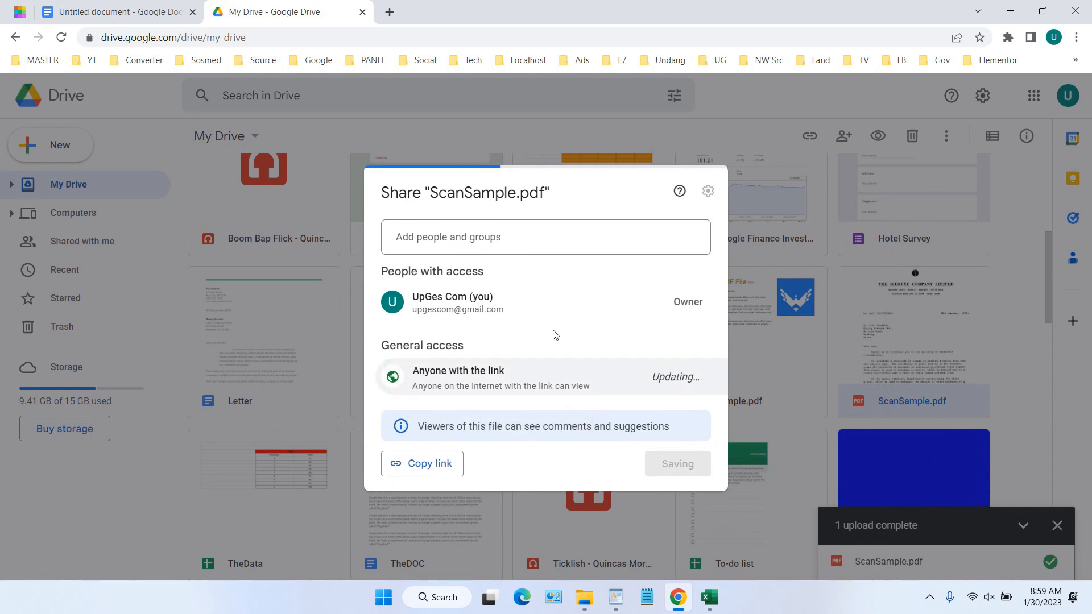
click(429, 470)
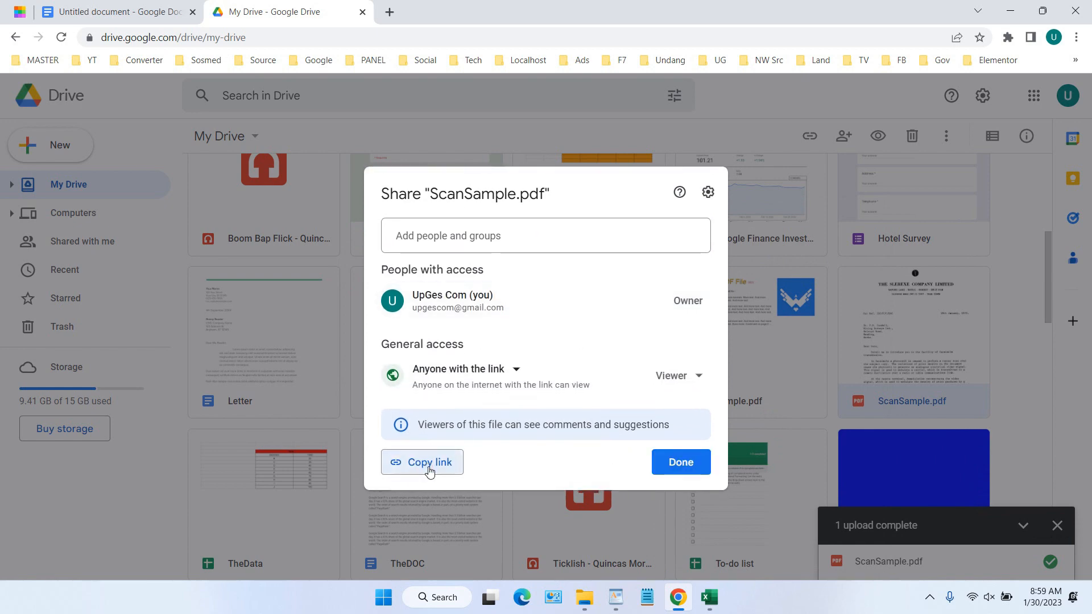
click(685, 464)
click(134, 7)
click(397, 254)
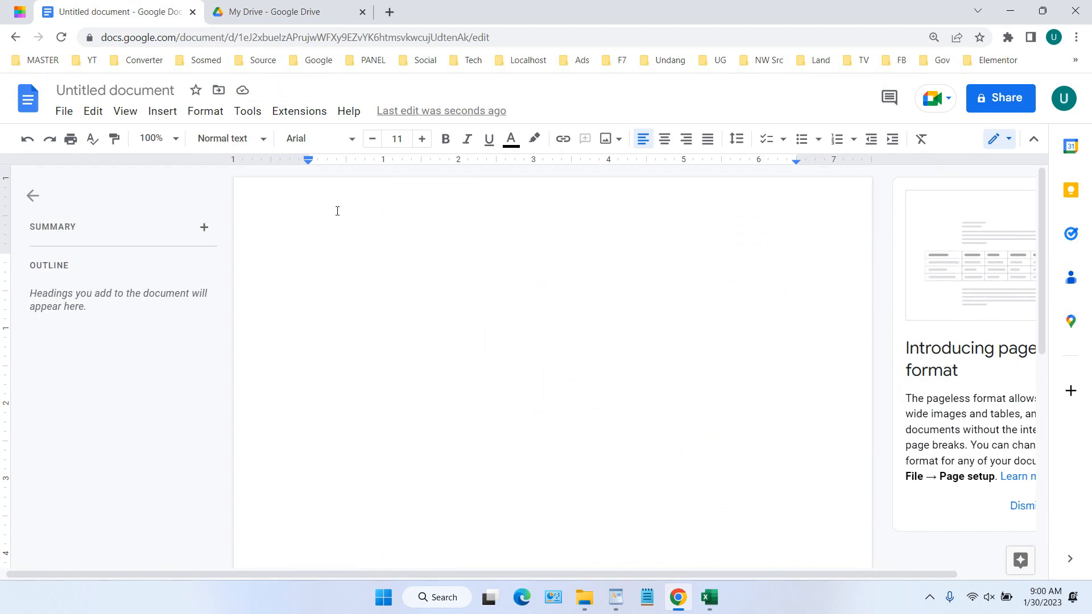
Insert PDF_file_icon.svg.png from the computer and shrink it to about half size
click(162, 112)
mouse_move(198, 141)
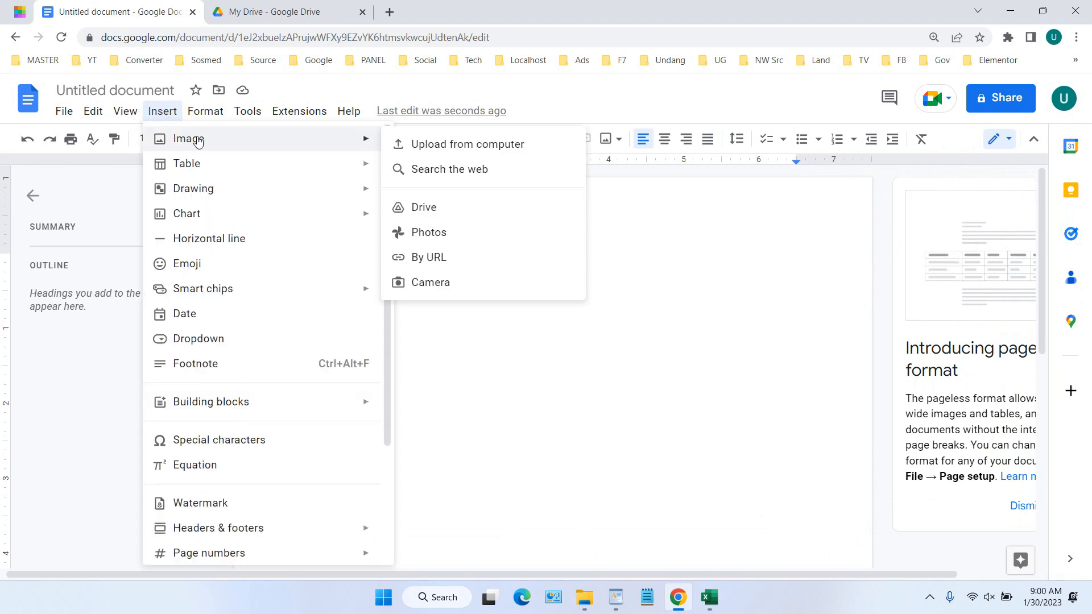
click(435, 144)
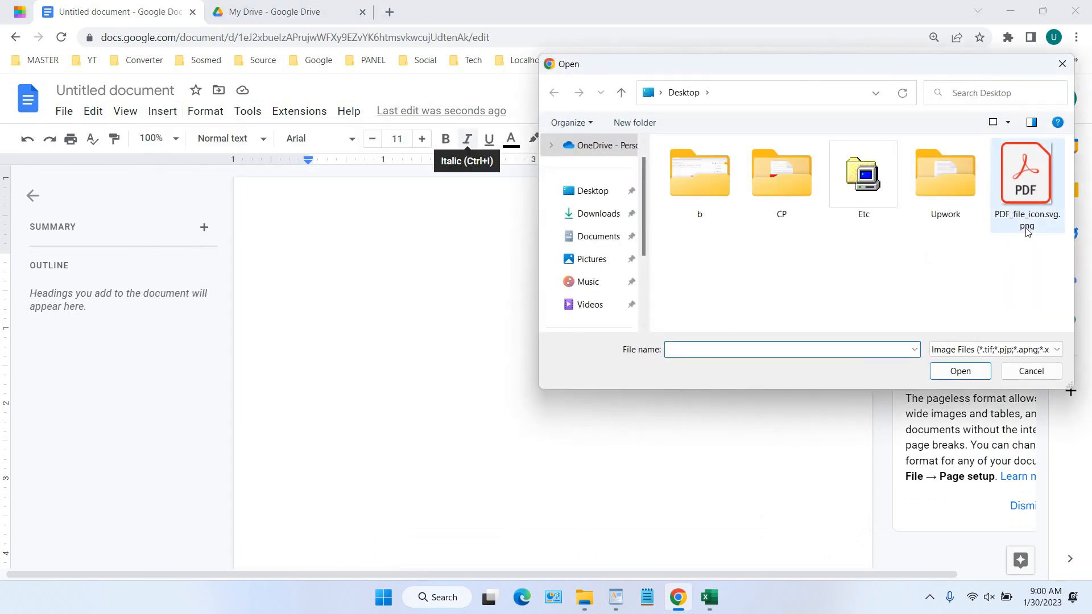
double_click(1043, 214)
click(609, 252)
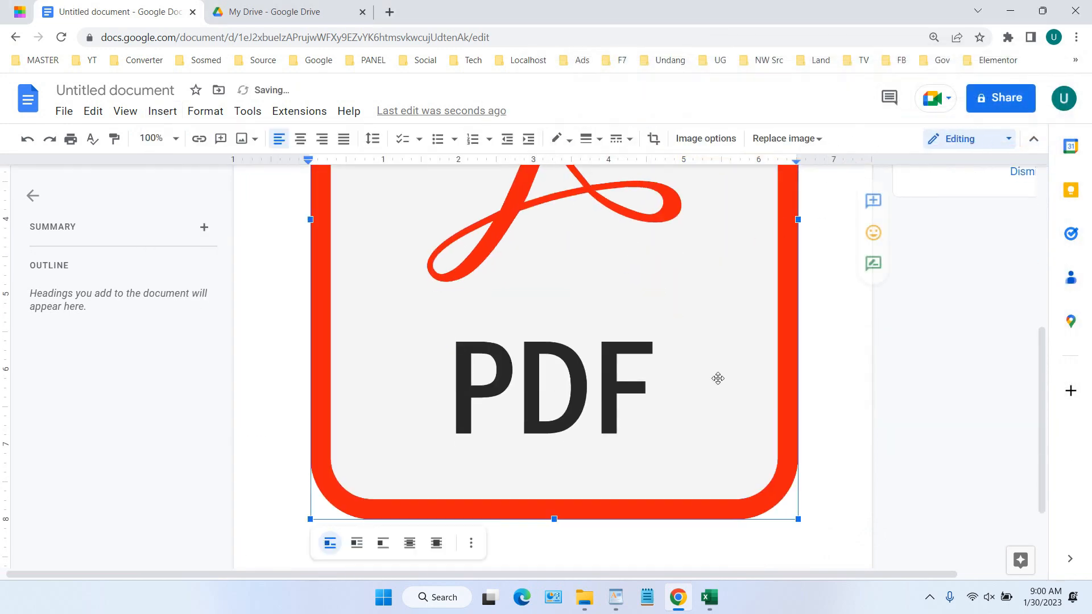
drag(800, 520, 515, 241)
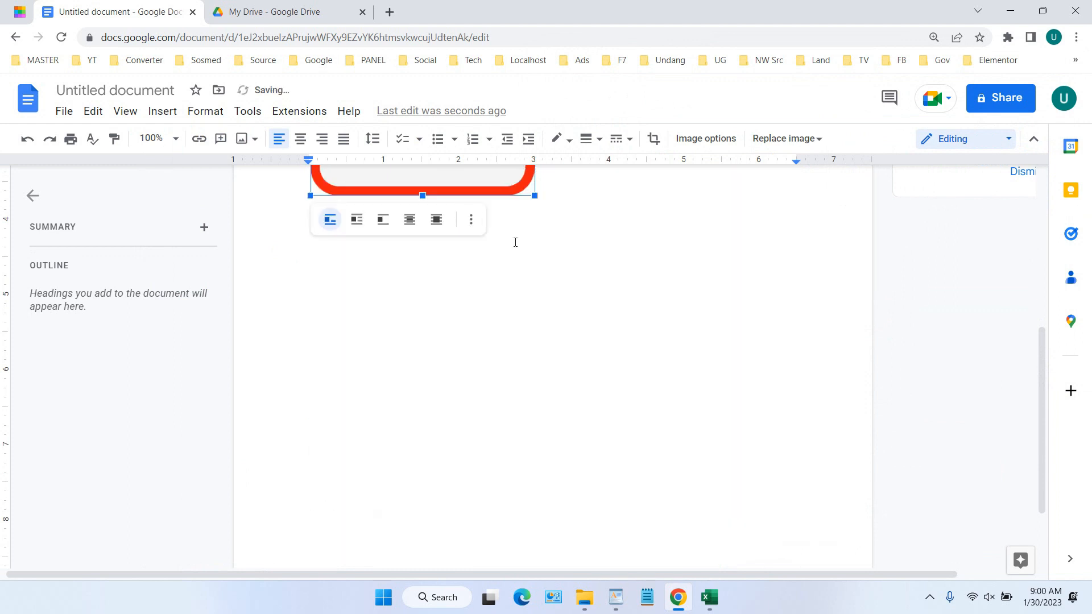
Hyperlink the PDF icon image to the copied ScanSample.pdf Drive share link
right_click(400, 248)
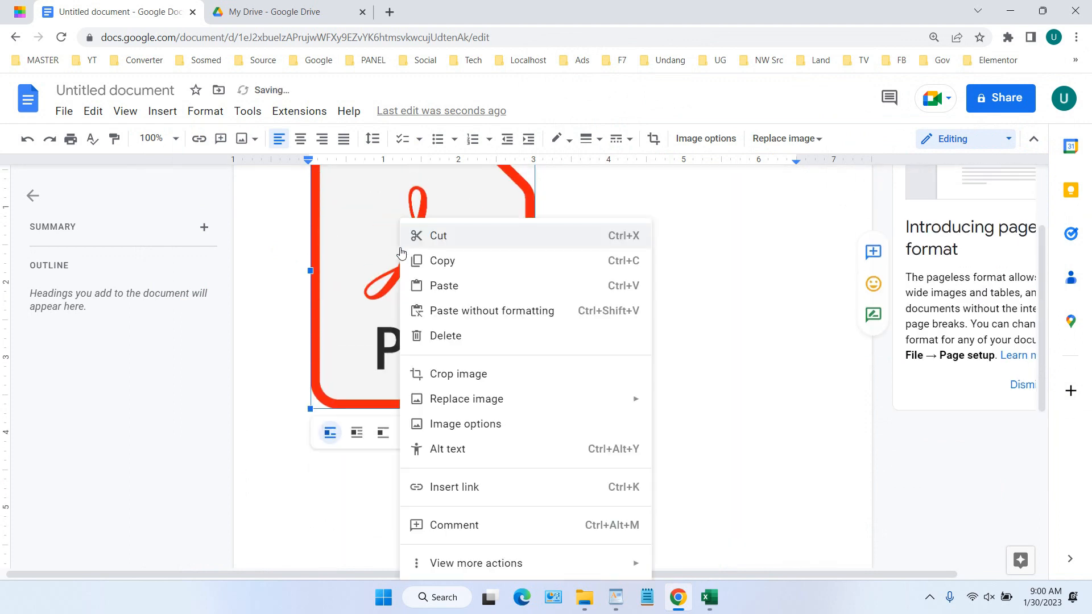
click(422, 487)
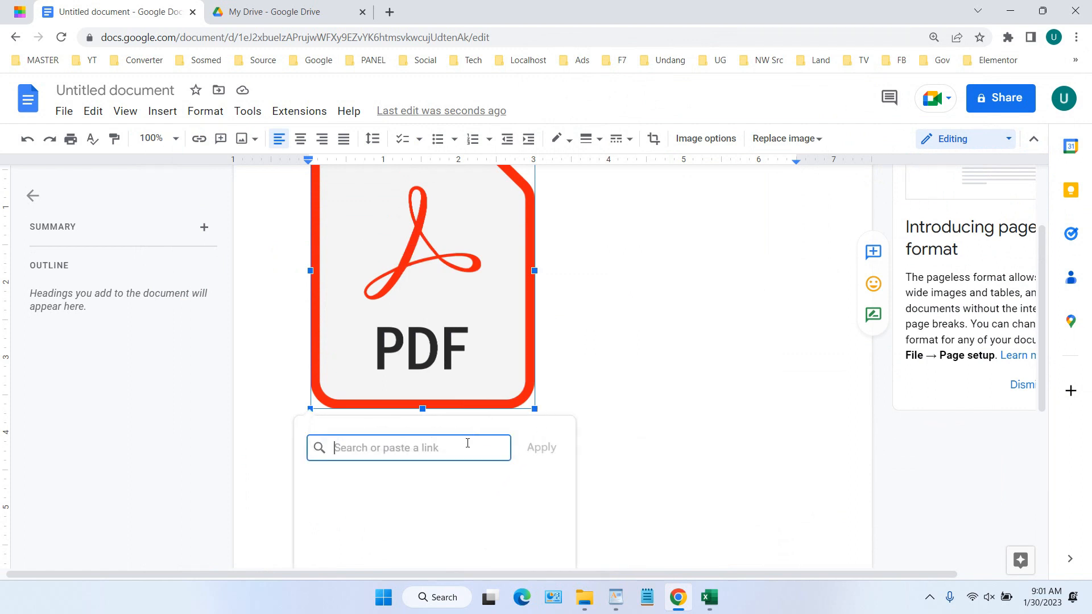
key(ctrl+v)
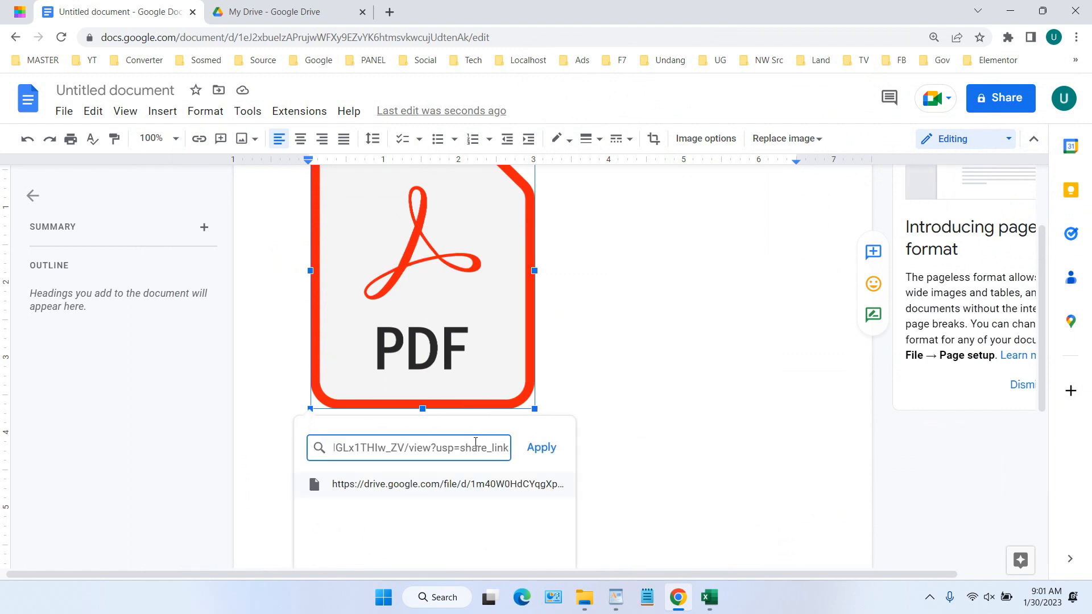
click(544, 447)
scroll(512, 387, up, 2)
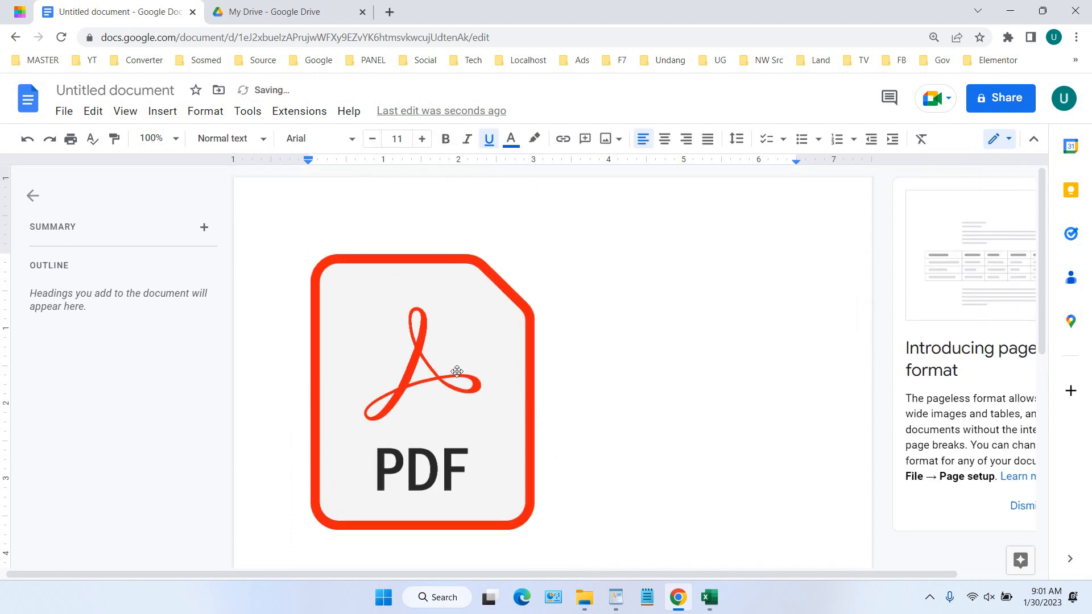
click(455, 366)
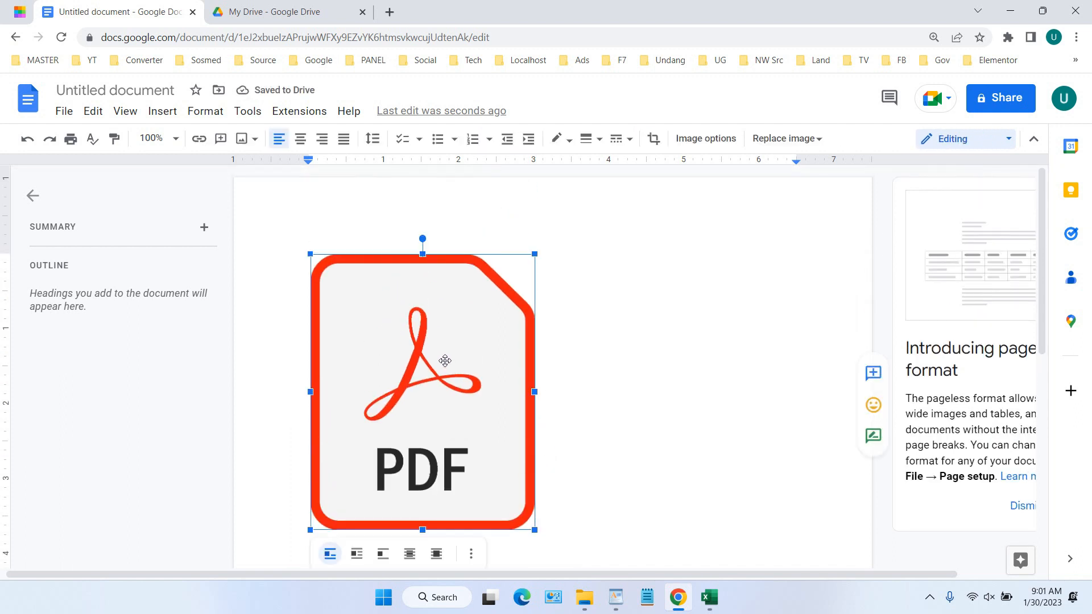
scroll(435, 336, down, 4)
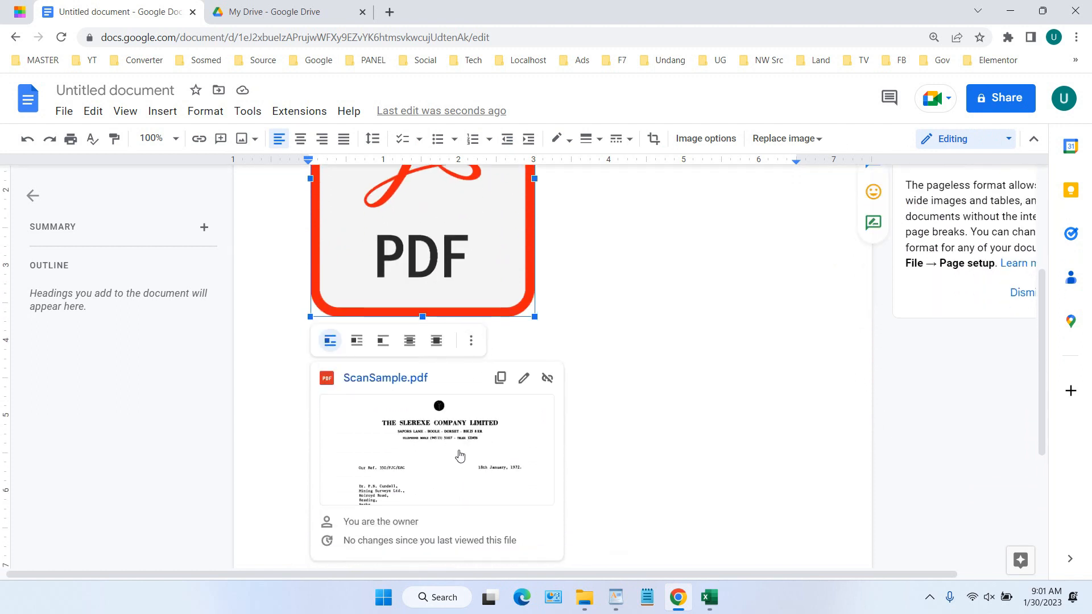
click(524, 379)
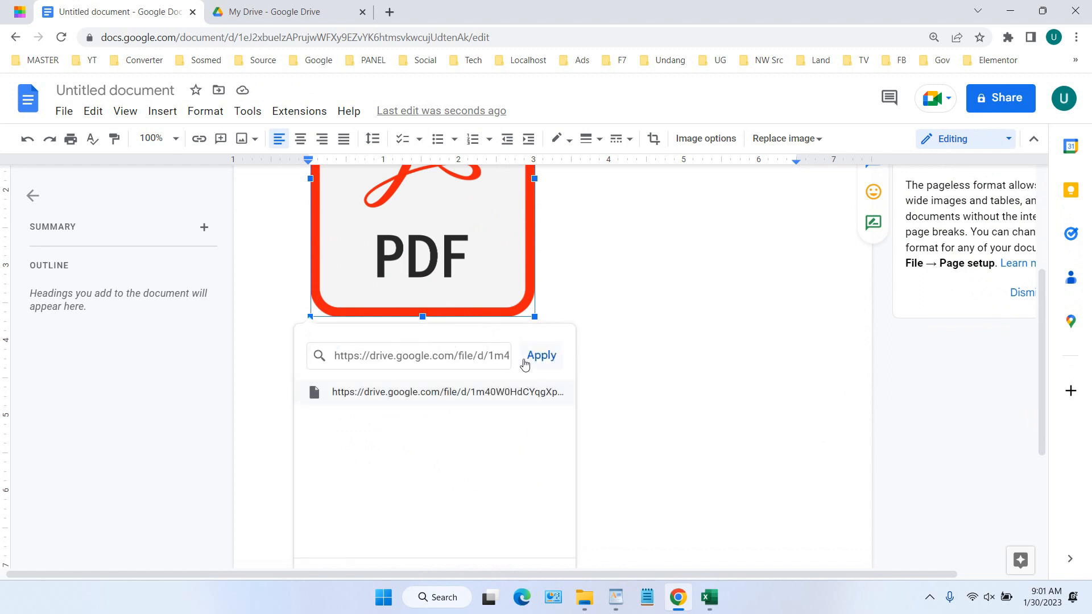
click(524, 364)
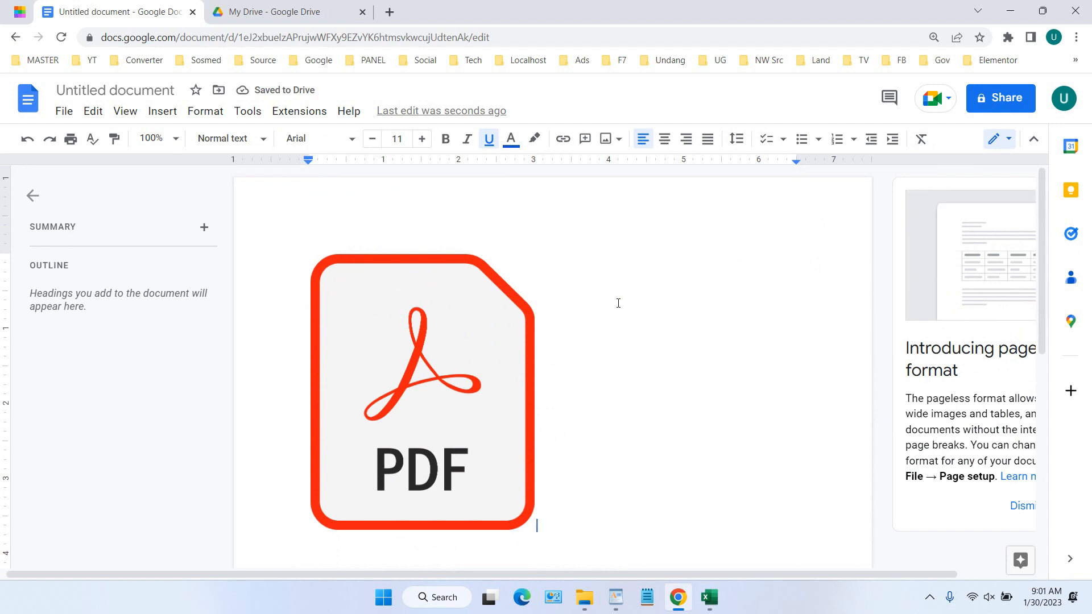
Name the document 'PDF Files', make it viewable by anyone with the link, and copy the link
click(1014, 101)
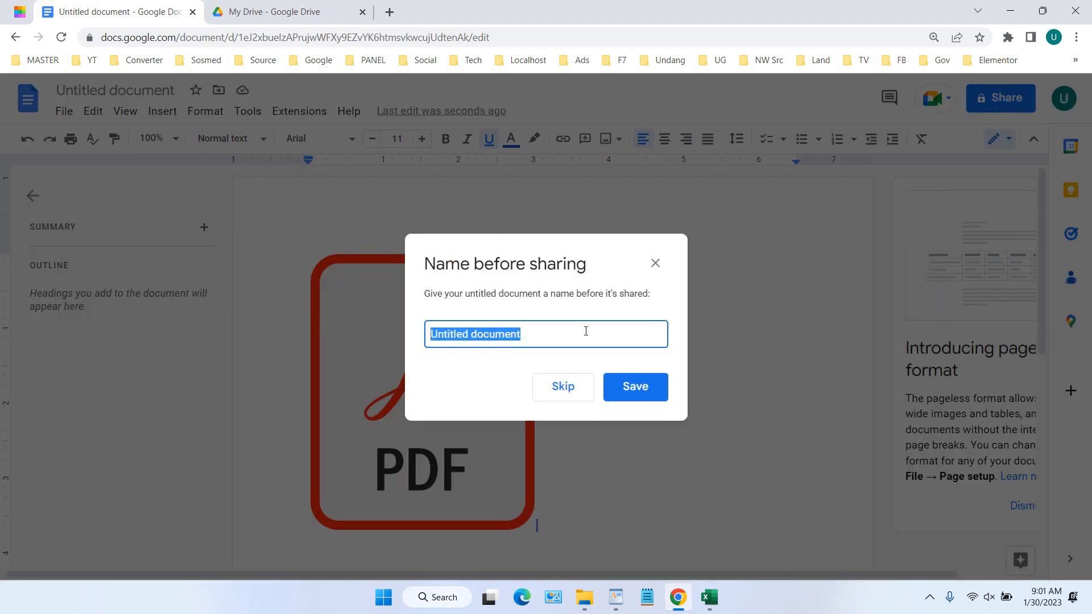
text(PDF Files)
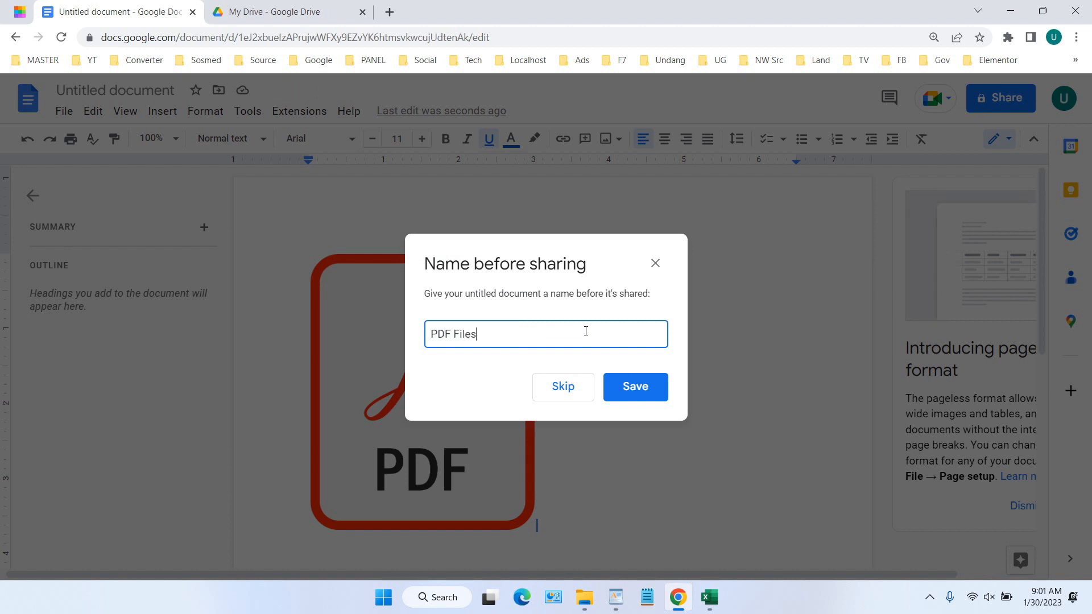
click(644, 393)
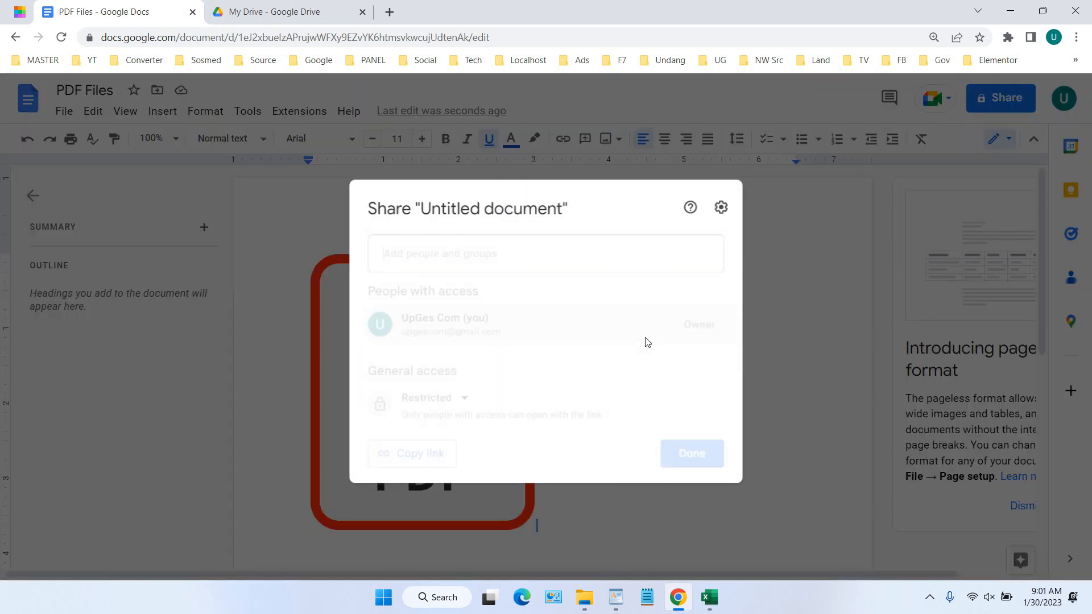
click(461, 397)
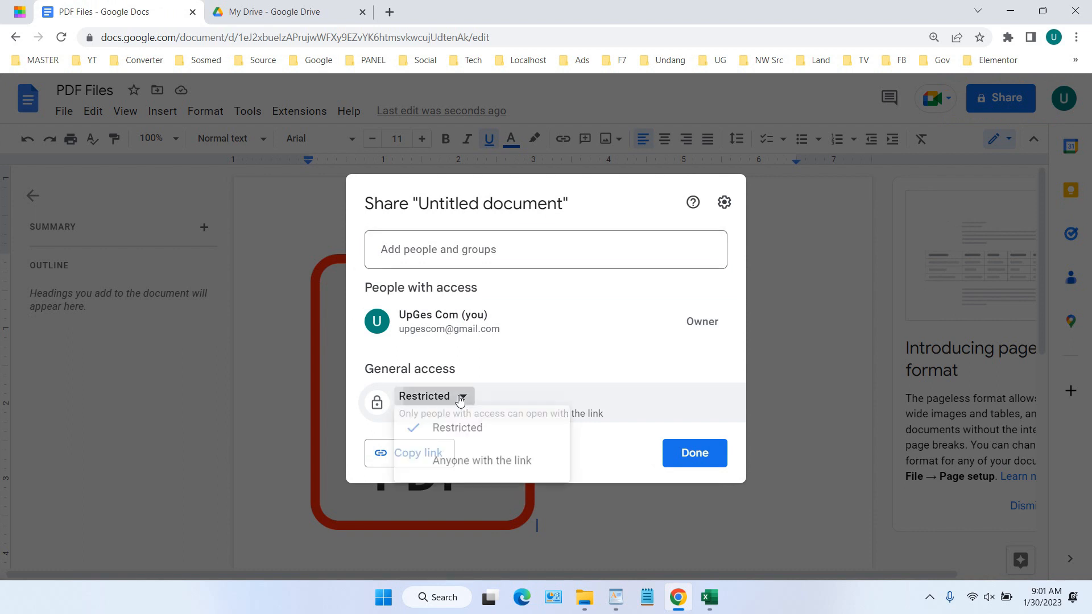
click(493, 468)
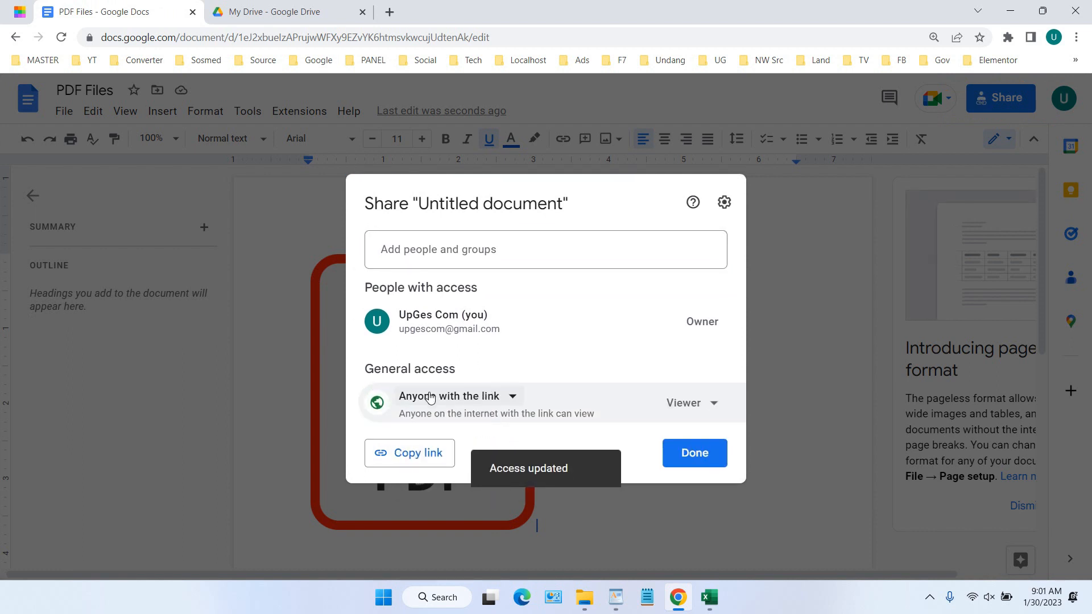
click(416, 454)
Open the copied document link in a new Incognito window
click(1075, 38)
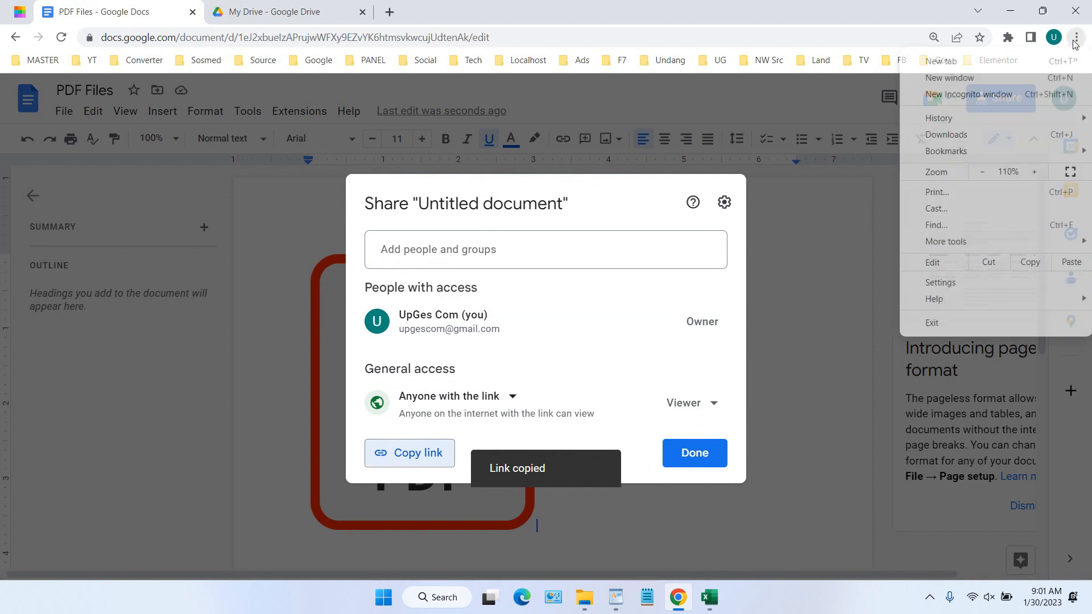
click(1015, 91)
right_click(561, 37)
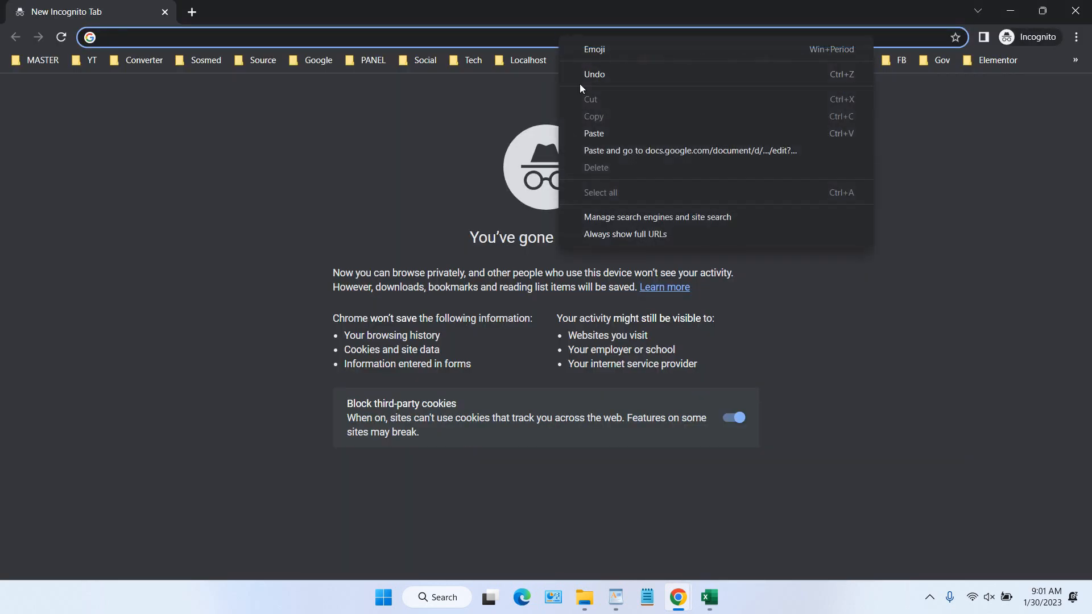
click(617, 150)
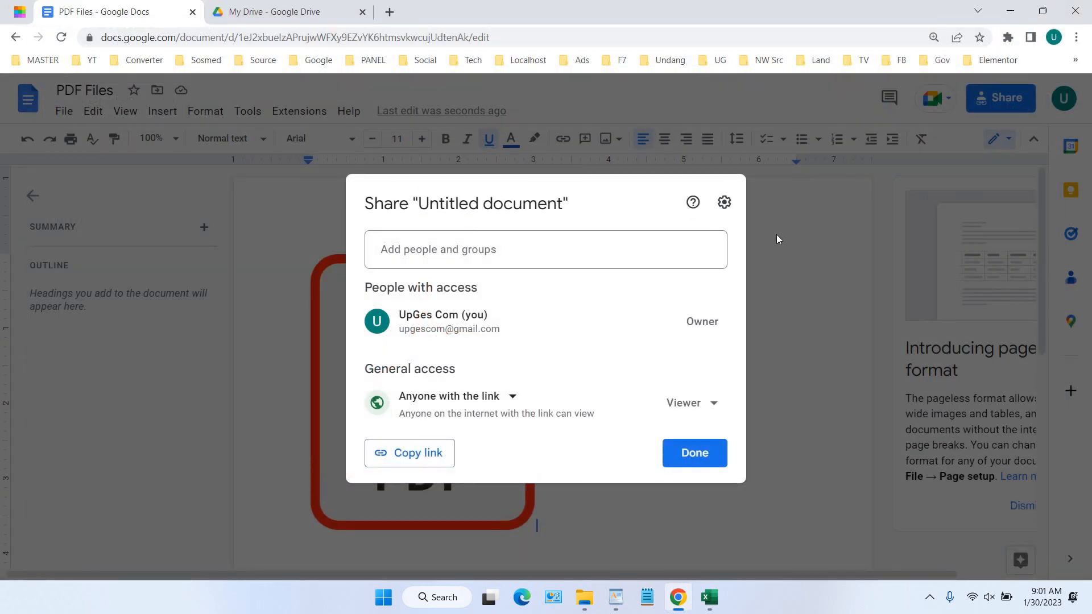
Shrink the PDF icon image to about two-thirds of its size, then deselect it
click(777, 239)
click(509, 307)
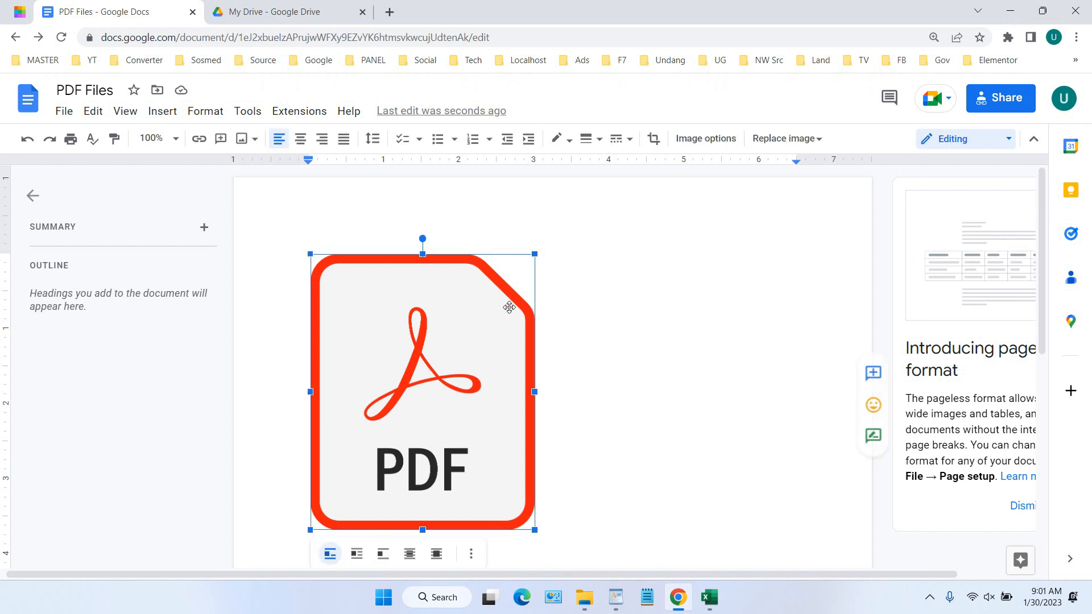
drag(536, 254, 453, 347)
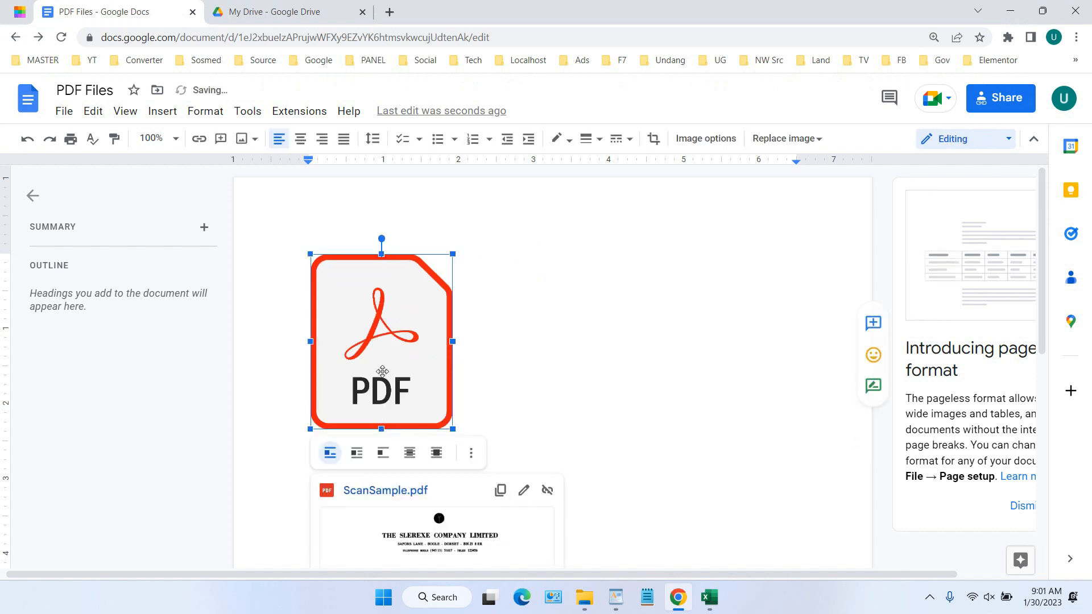
click(480, 268)
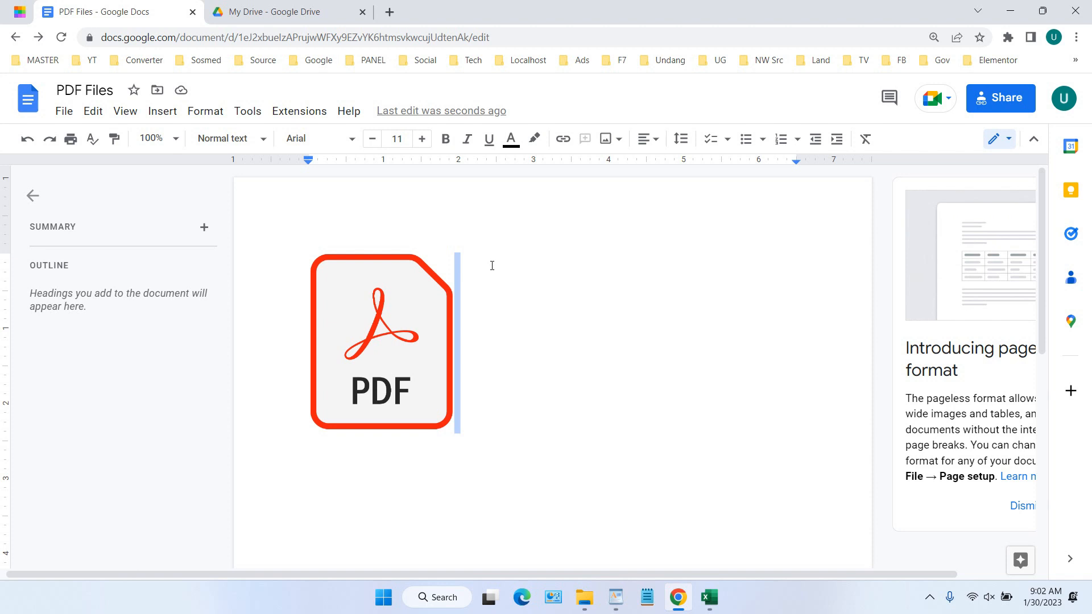
Launch PDF Image Extractor Free and choose ScanSample.pdf as the source file
click(384, 598)
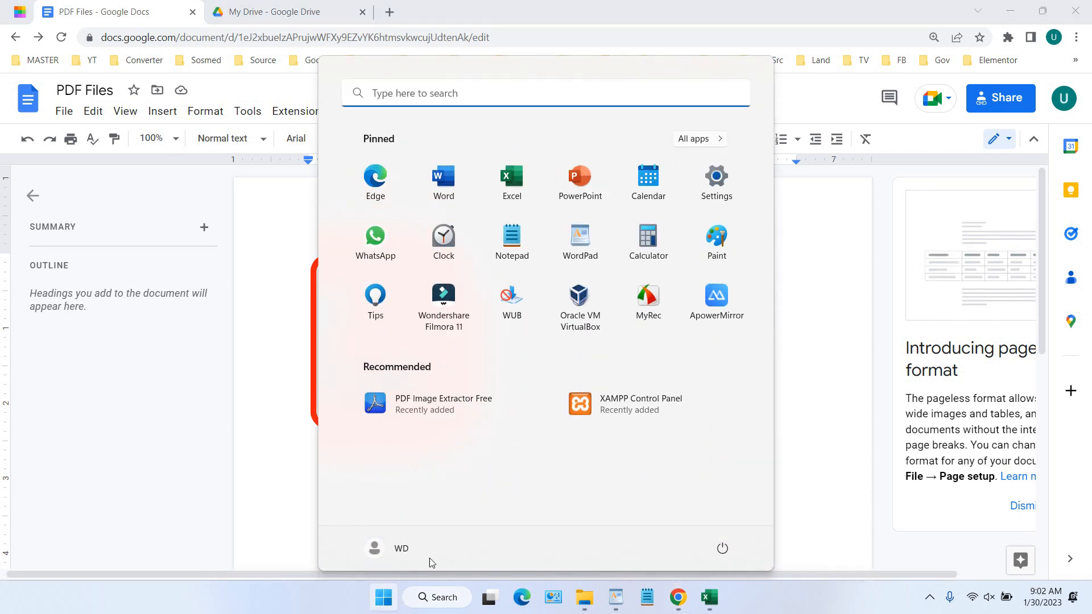
click(455, 404)
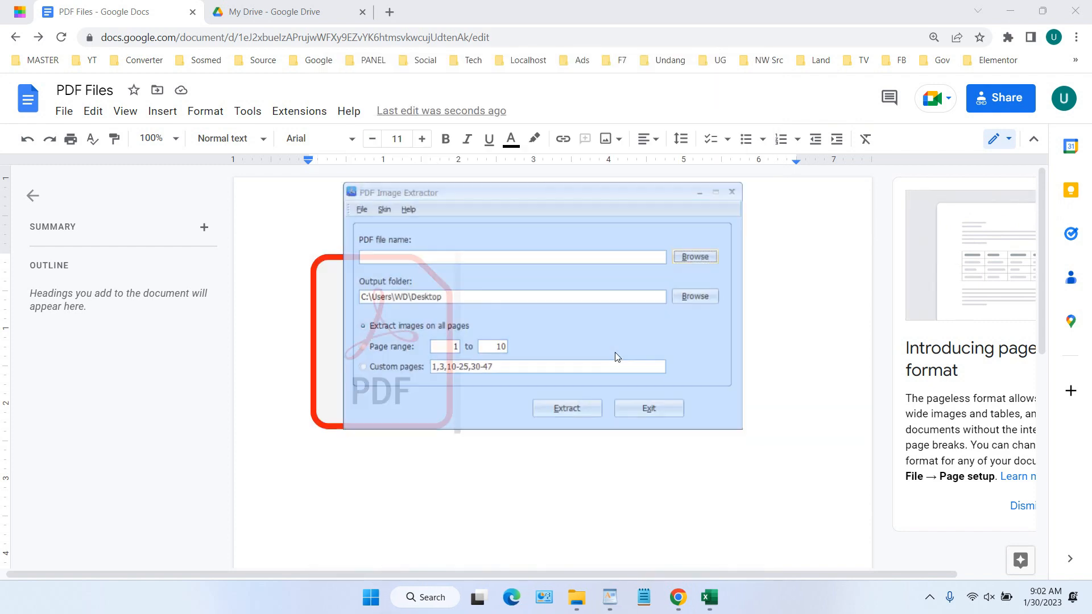
click(705, 256)
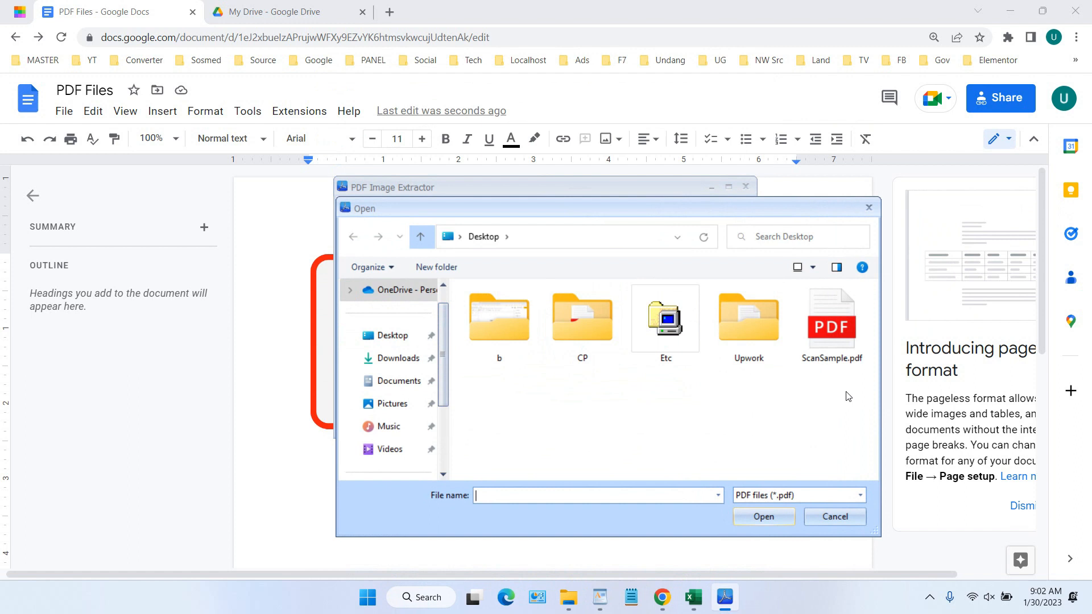
click(841, 340)
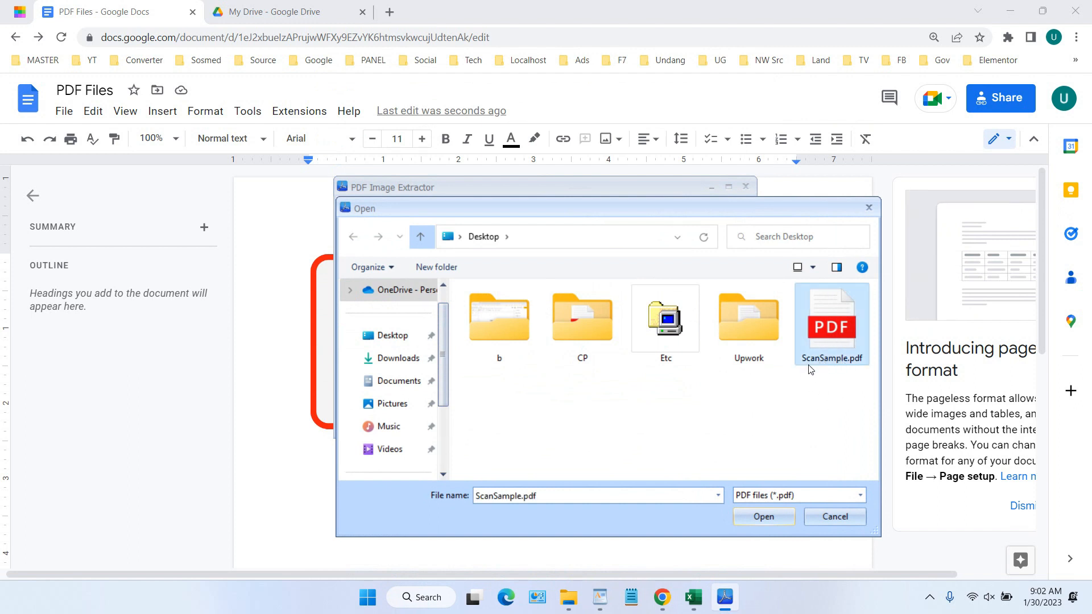
click(772, 512)
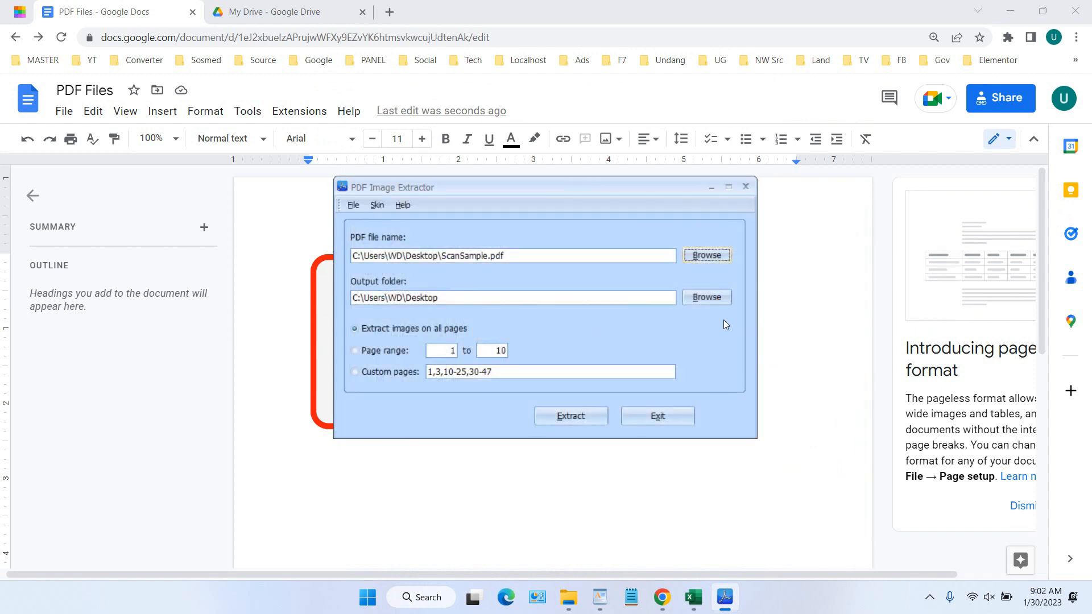
Extract the PDF's images, close the extractor, and view the Desktop in File Explorer
click(579, 415)
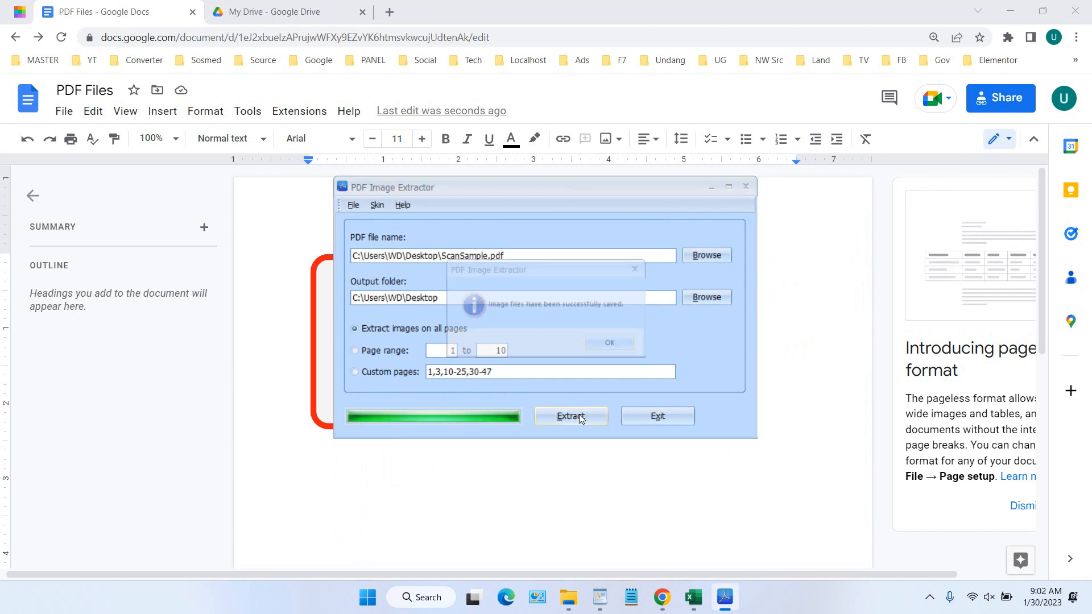
click(611, 353)
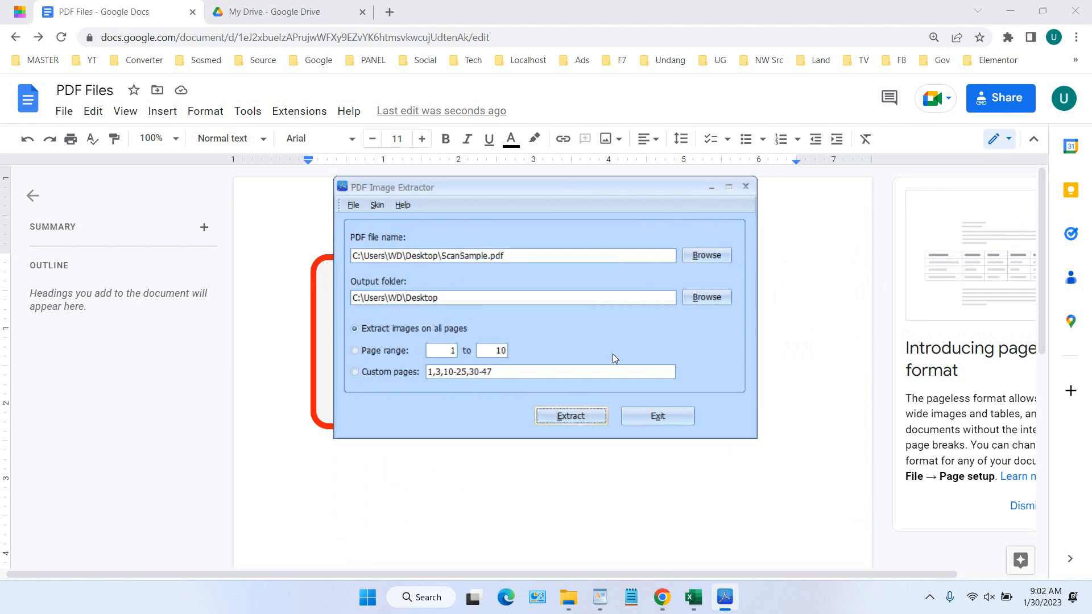
click(745, 186)
click(585, 600)
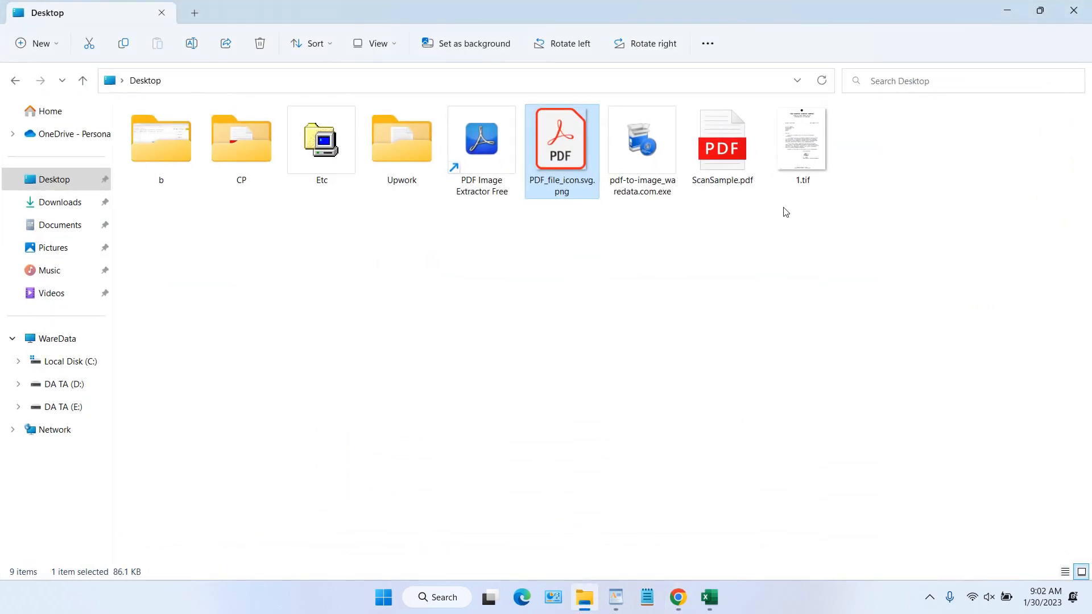
Open ScanSample.pdf from the Desktop to view the scanned letter
click(791, 169)
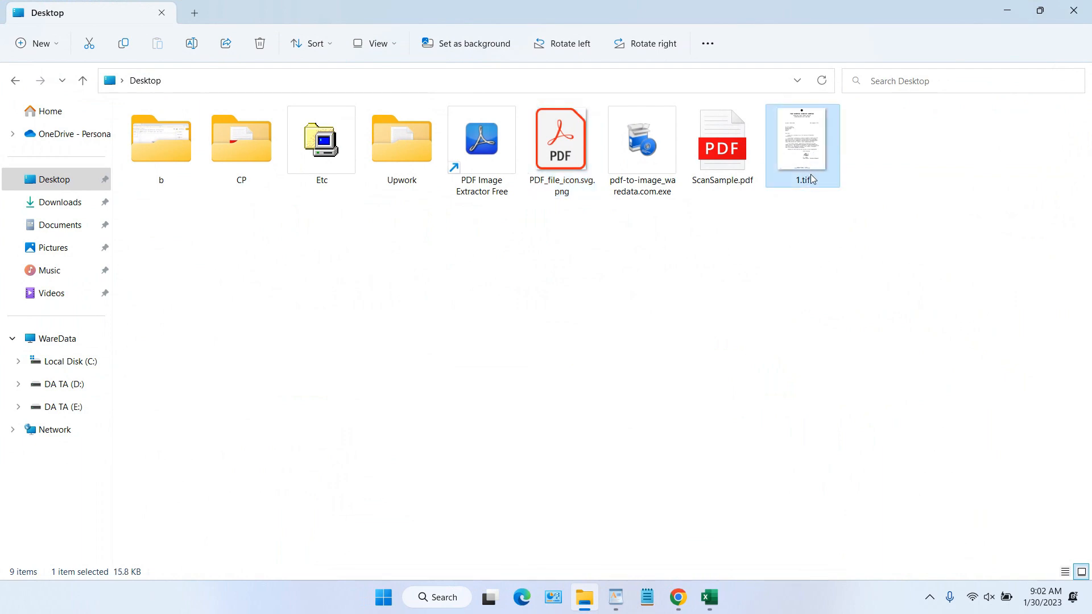
double_click(737, 162)
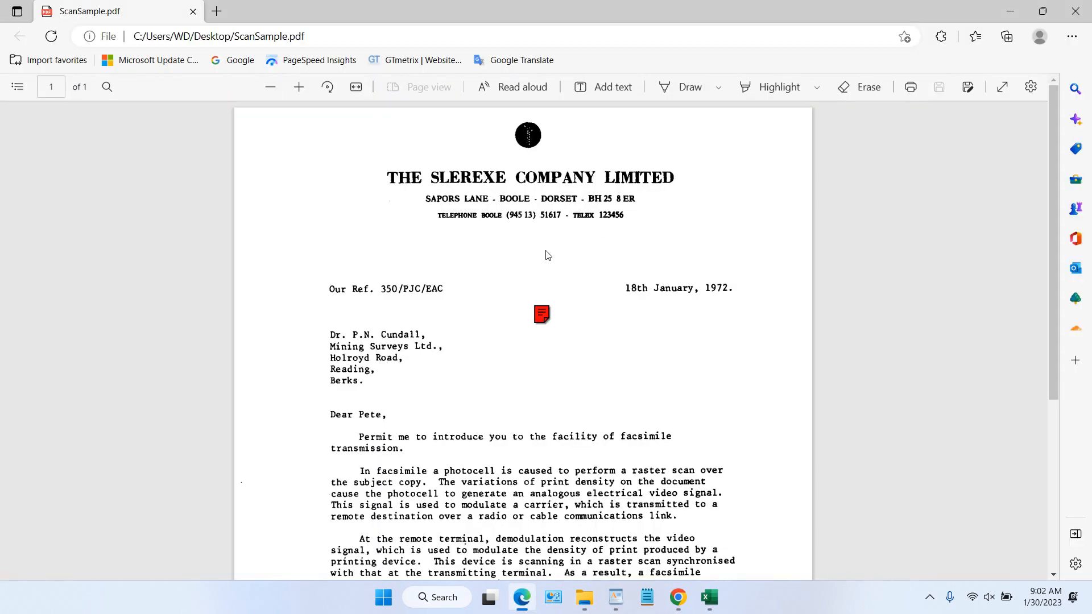
scroll(548, 255, down, 4)
scroll(548, 255, up, 4)
click(1076, 11)
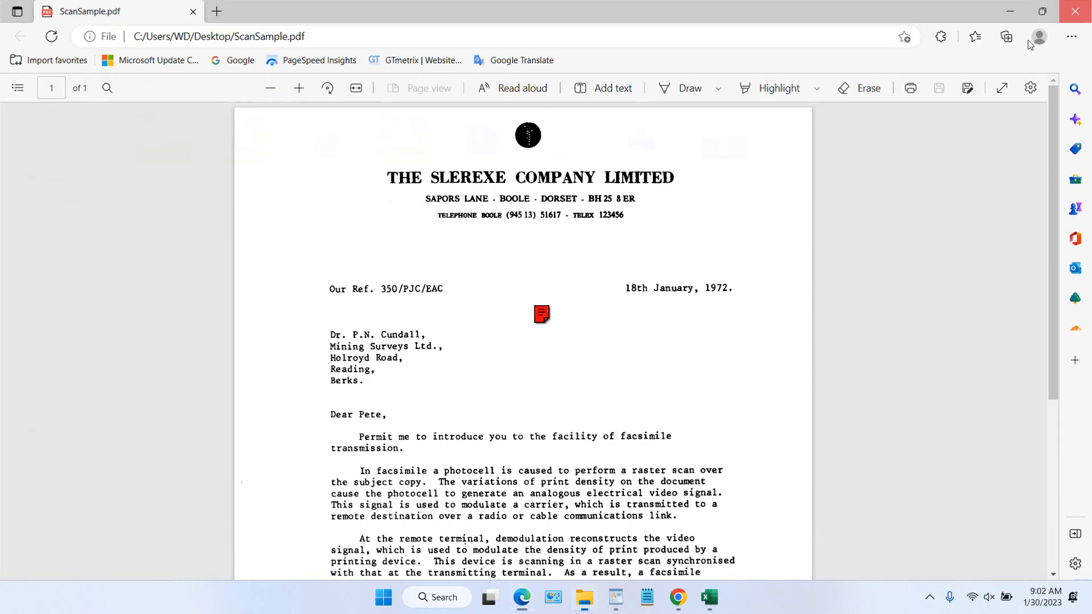
View the extracted 1.tif letter image, then go back to the PDF Files document
double_click(811, 160)
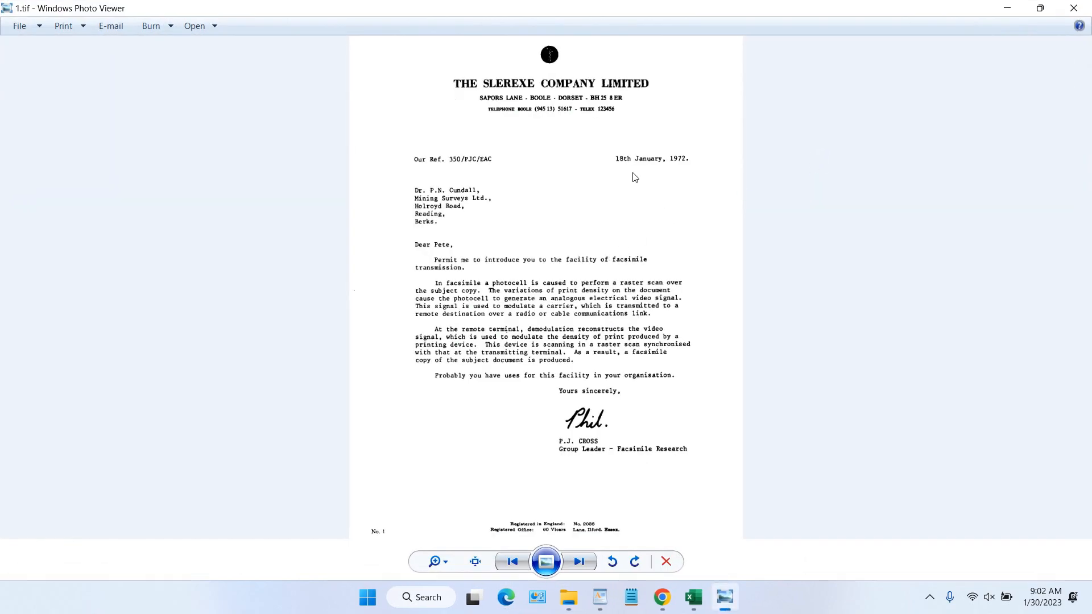
scroll(618, 246, up, 5)
scroll(618, 246, down, 5)
click(1077, 9)
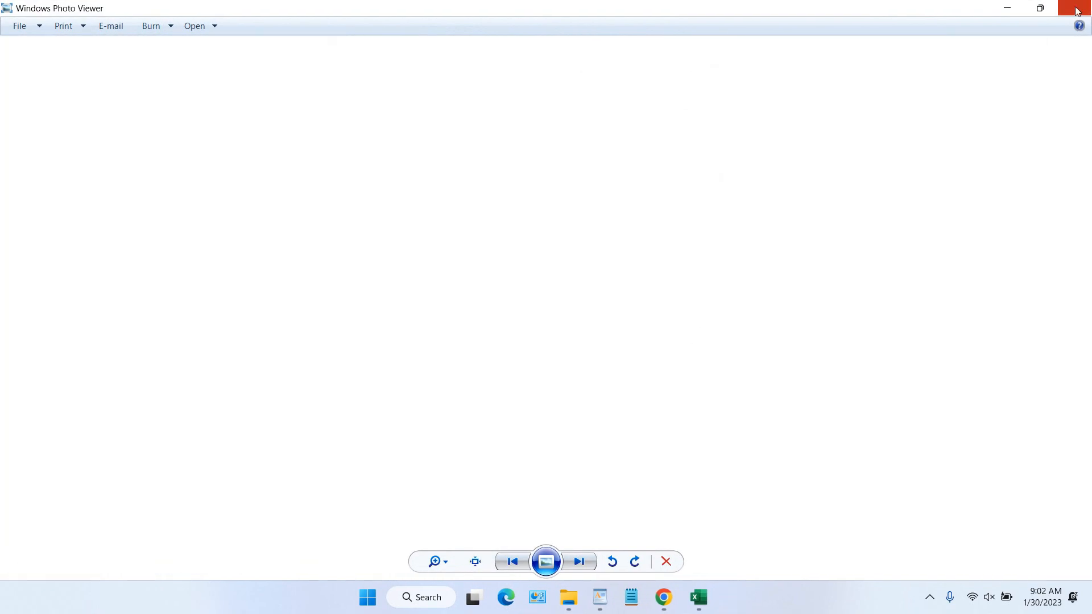
click(678, 597)
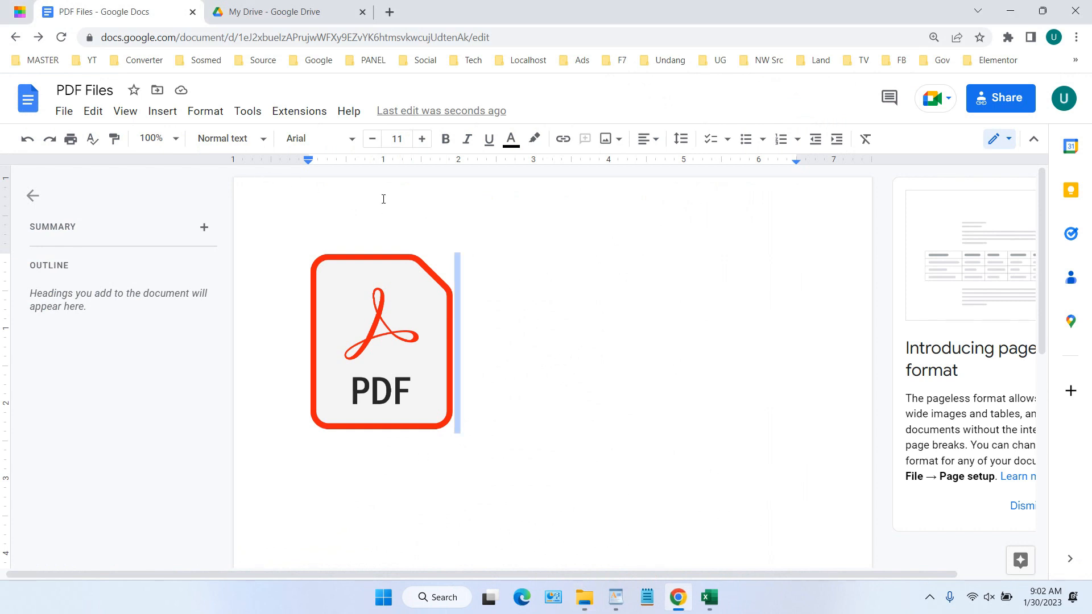
Attempt to upload 1.tif as an image, which fails as an unsupported type
click(162, 111)
mouse_move(179, 139)
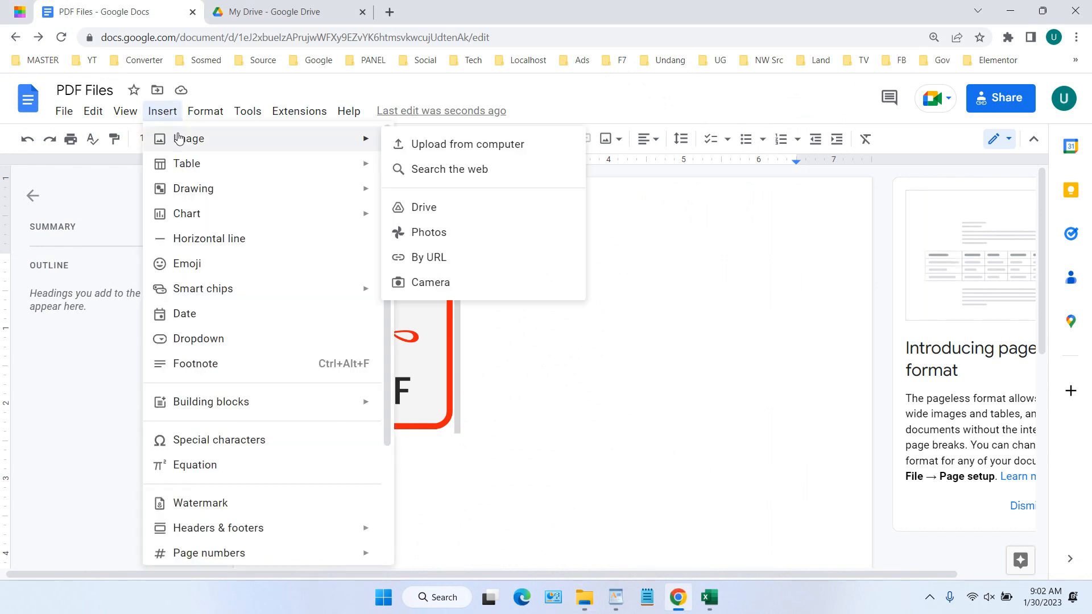
click(476, 144)
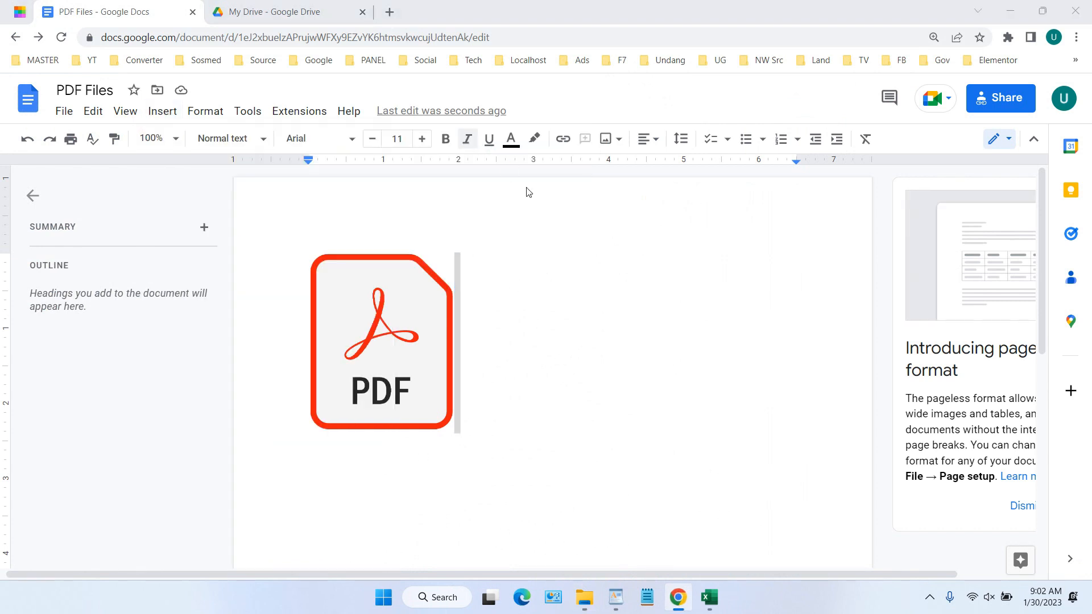
double_click(1027, 176)
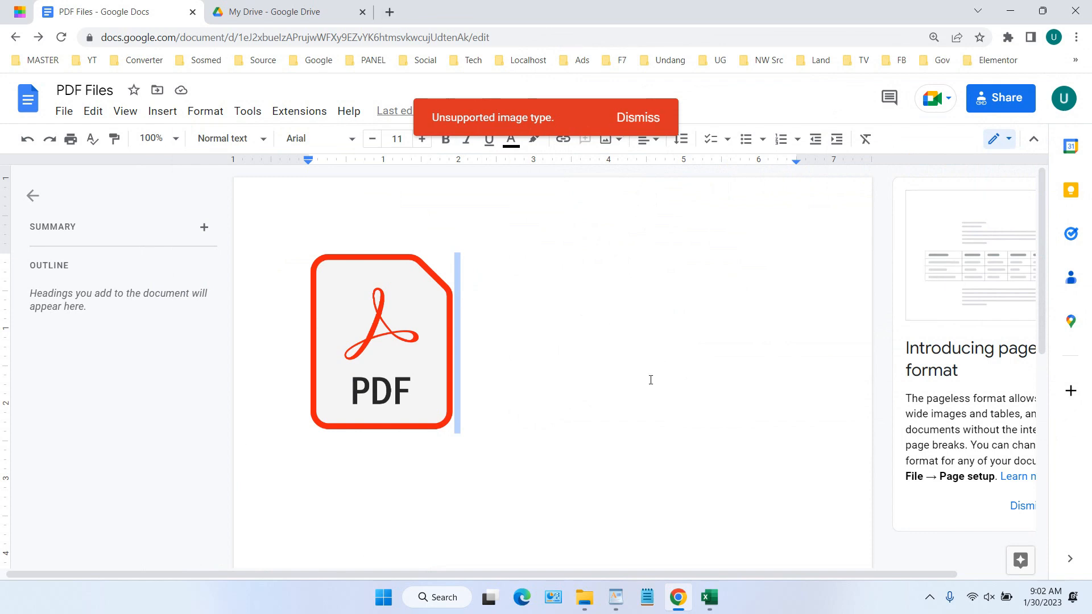
click(586, 597)
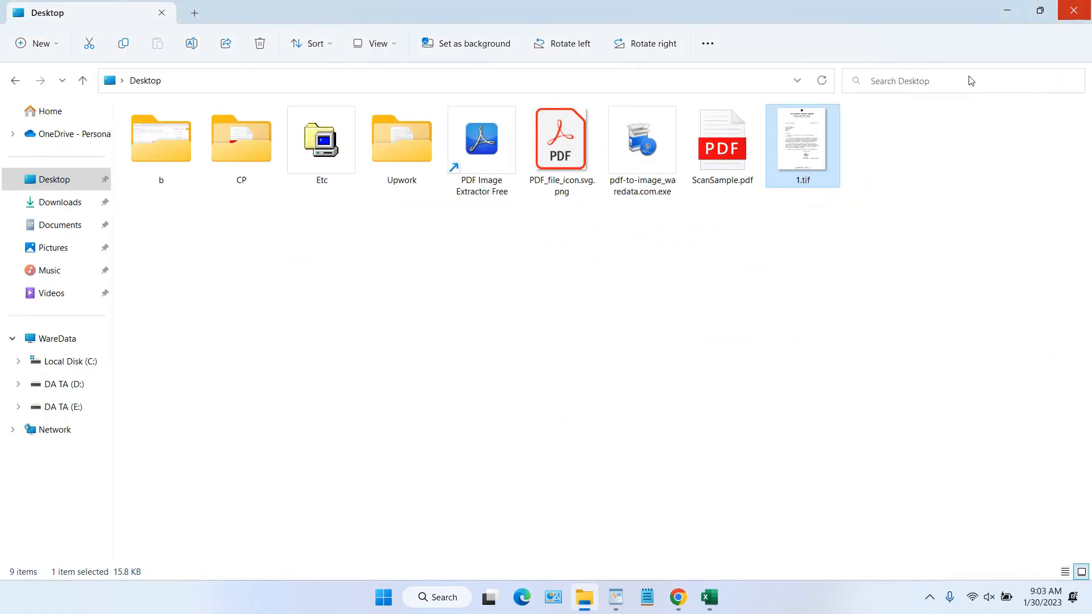
Search Google for 'tif to jpg' in a new tab and open the CloudConvert result
click(1007, 10)
click(390, 13)
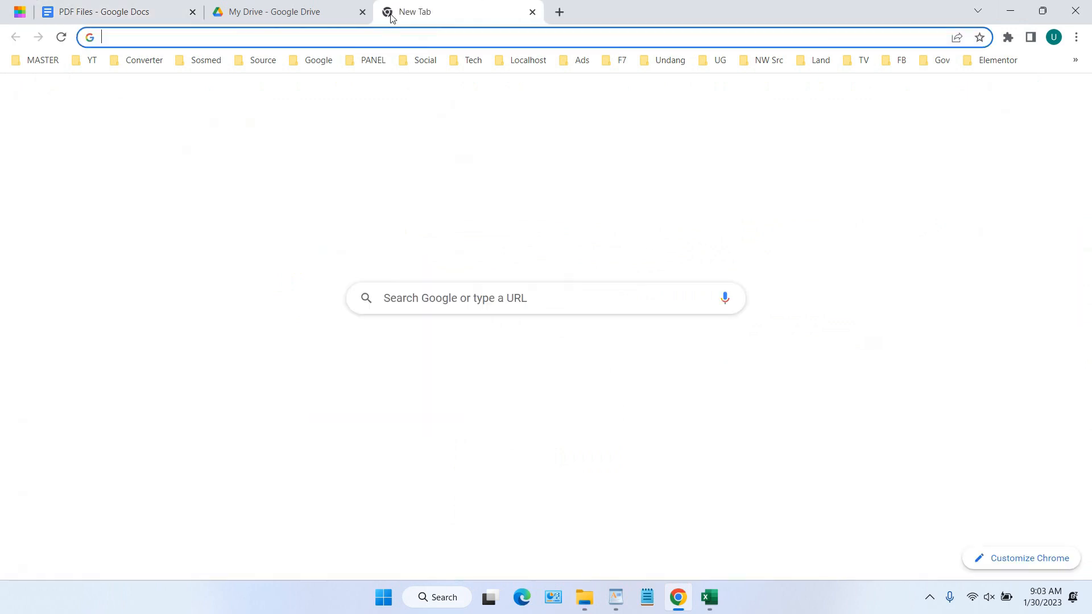
text(tif to)
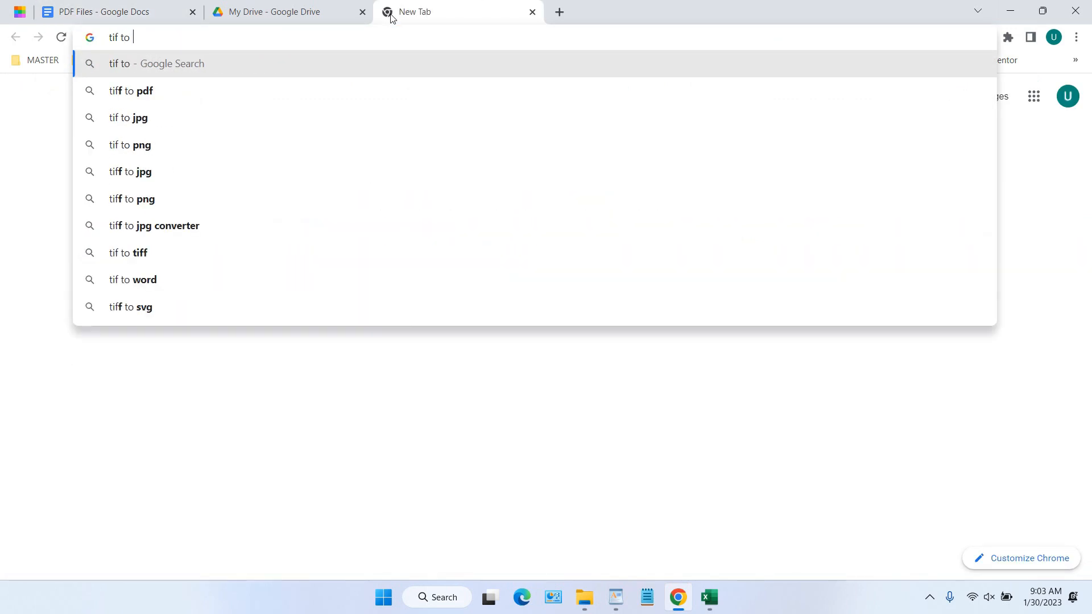
click(337, 118)
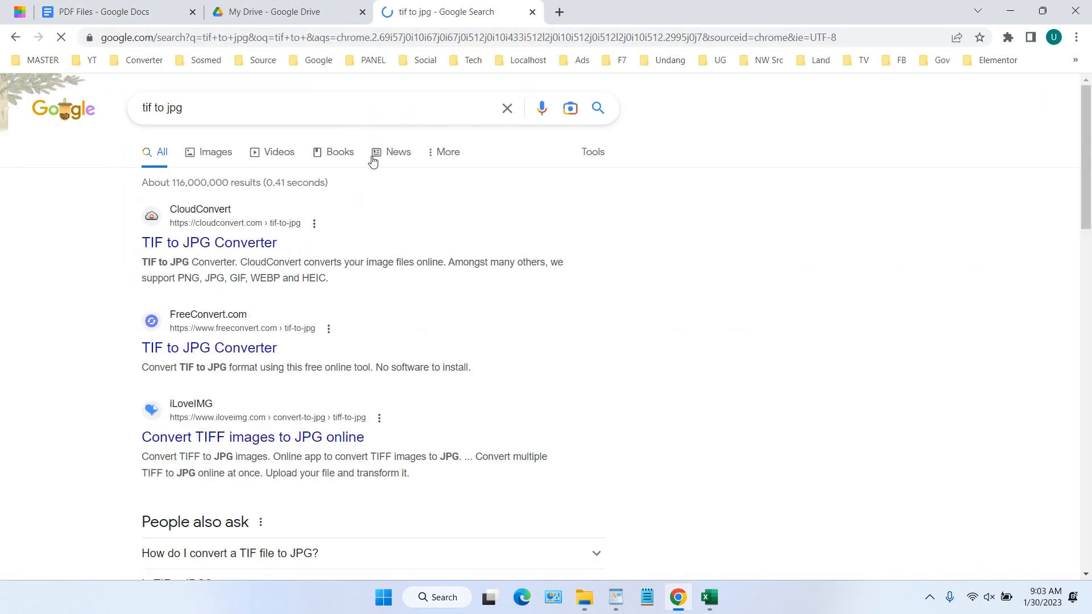
click(264, 243)
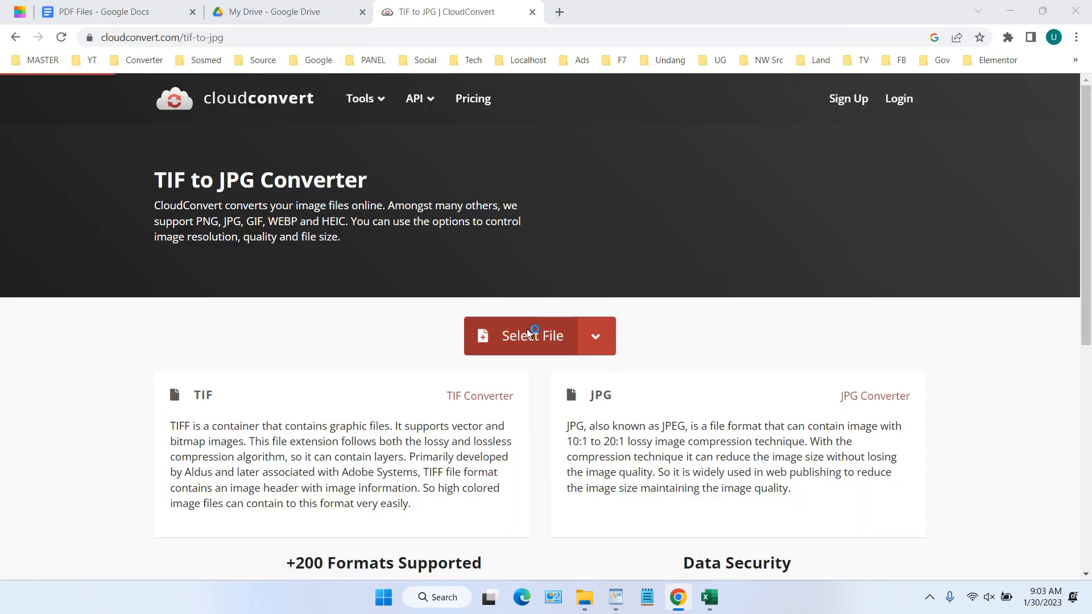
Convert the 1.tif scan to JPG in CloudConvert
click(520, 334)
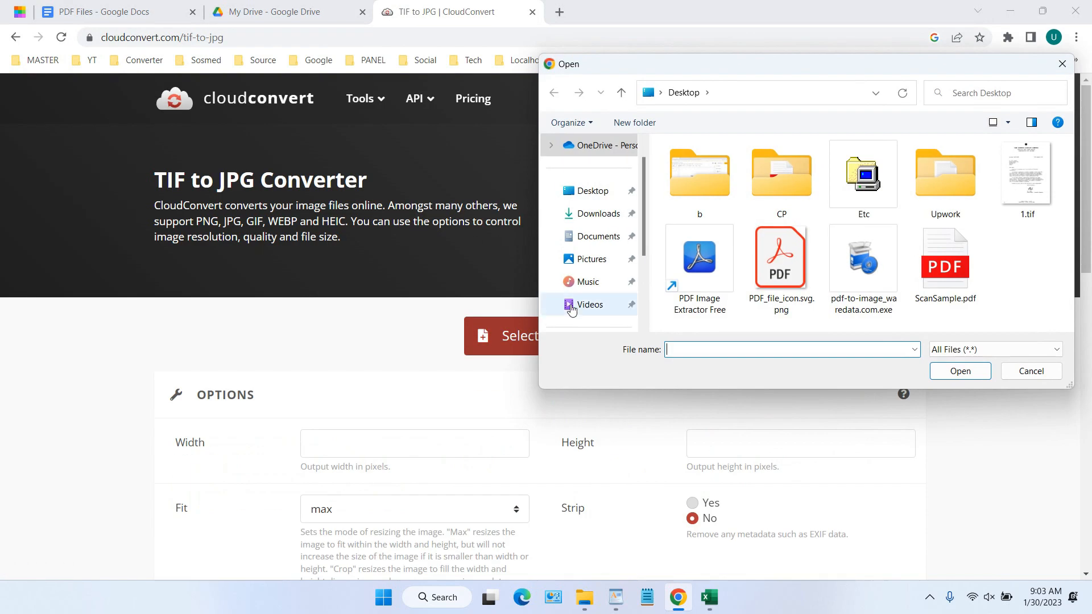
double_click(1044, 200)
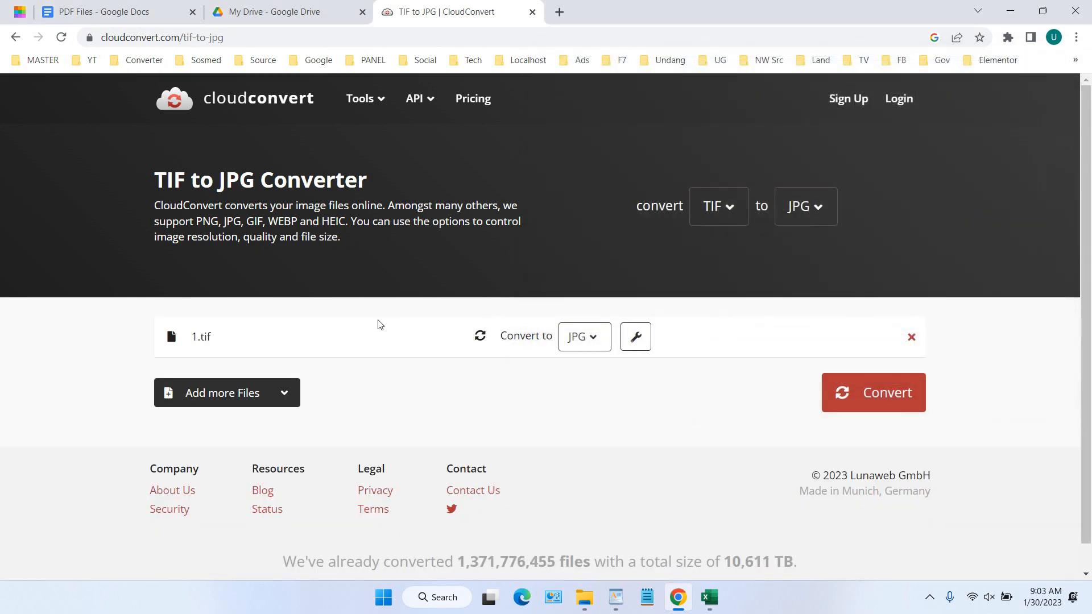
click(881, 402)
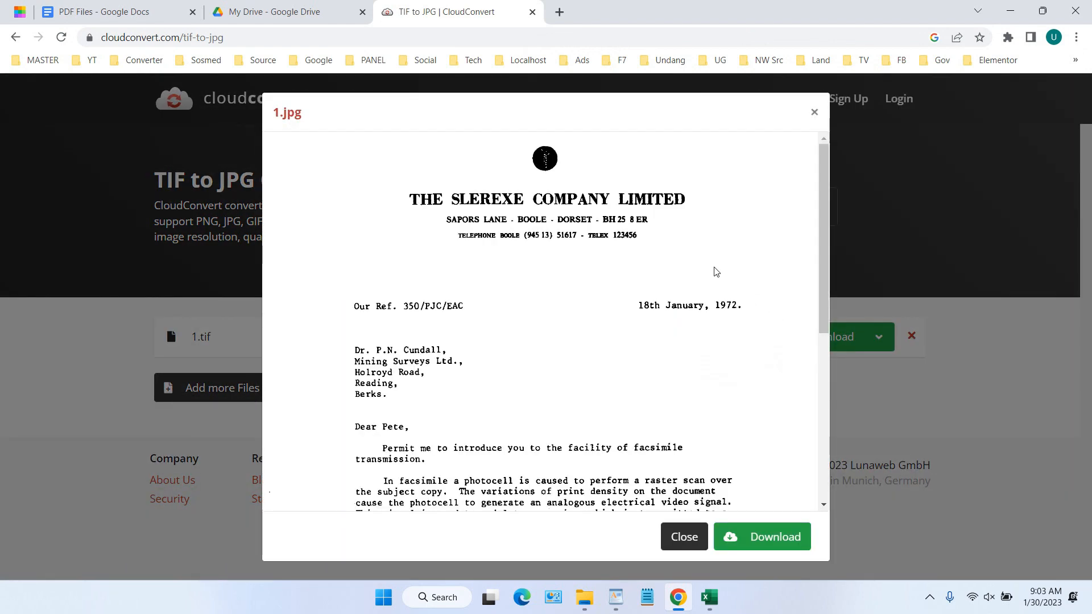
Download 1.jpg to the Desktop and go back to the PDF Files document
scroll(715, 271, down, 5)
click(779, 539)
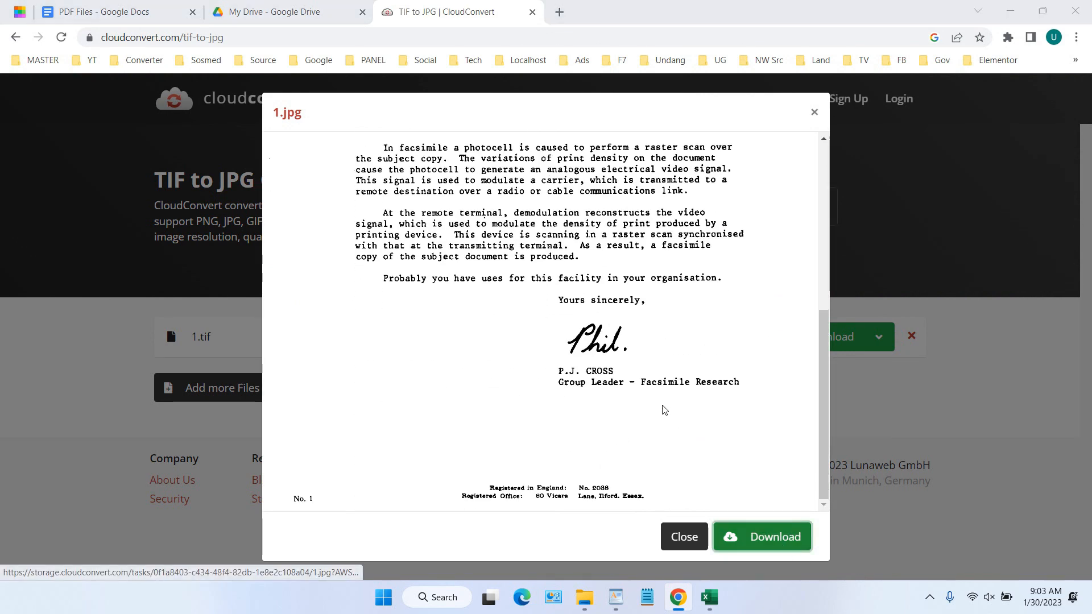
click(595, 190)
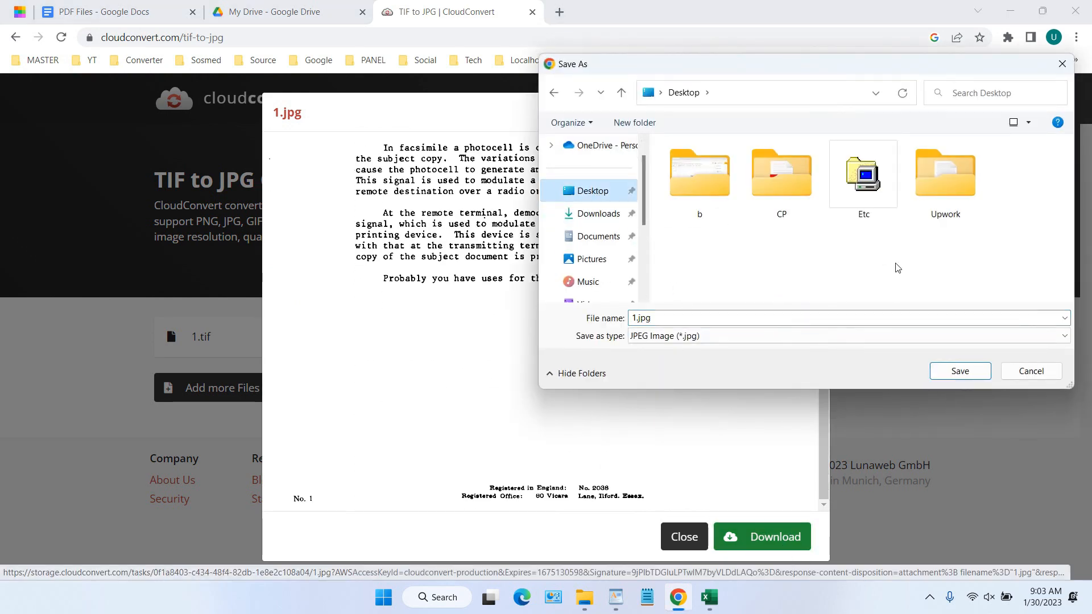
click(963, 375)
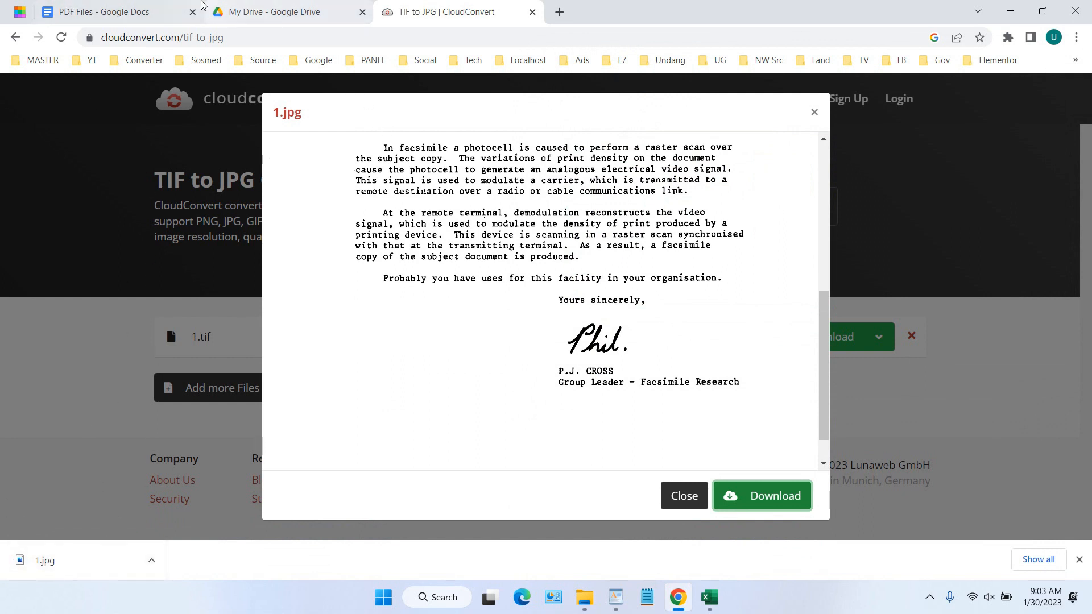
click(108, 11)
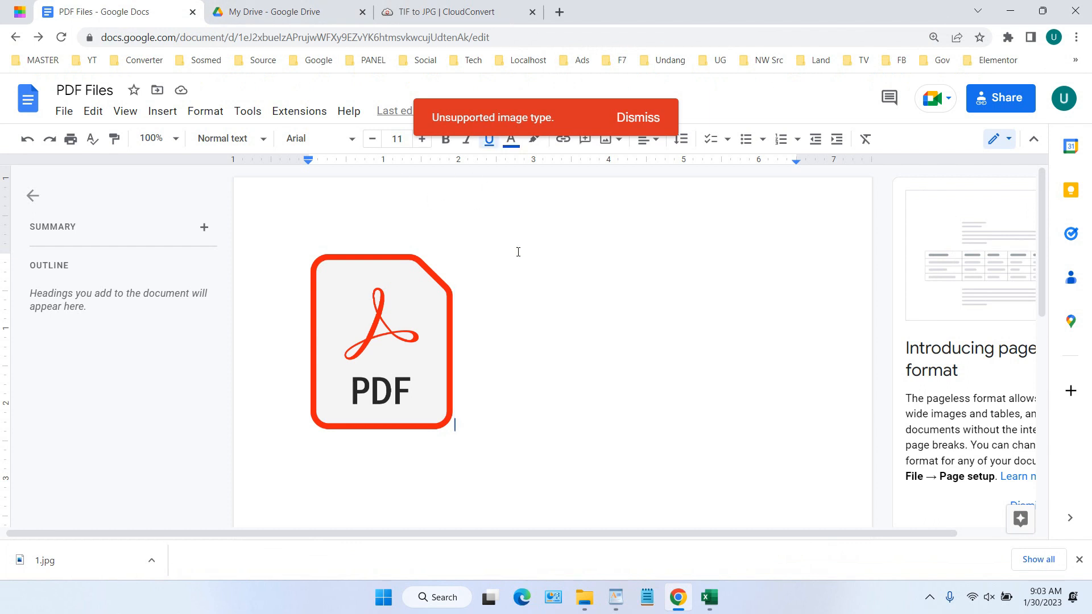
Upload 1.jpg from the computer as an image in the PDF Files document
click(153, 112)
mouse_move(200, 141)
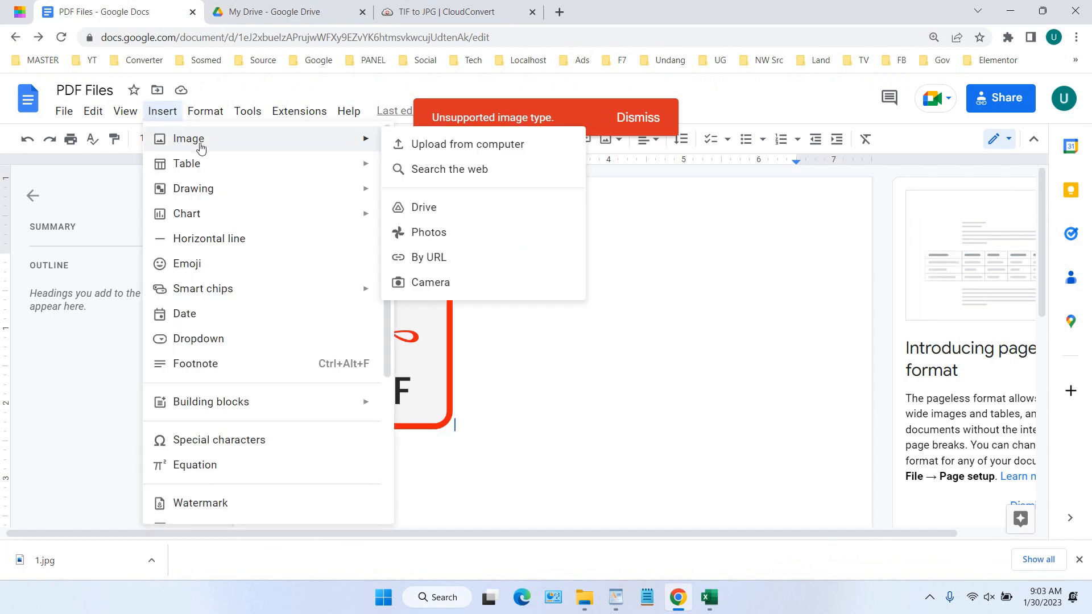
click(459, 154)
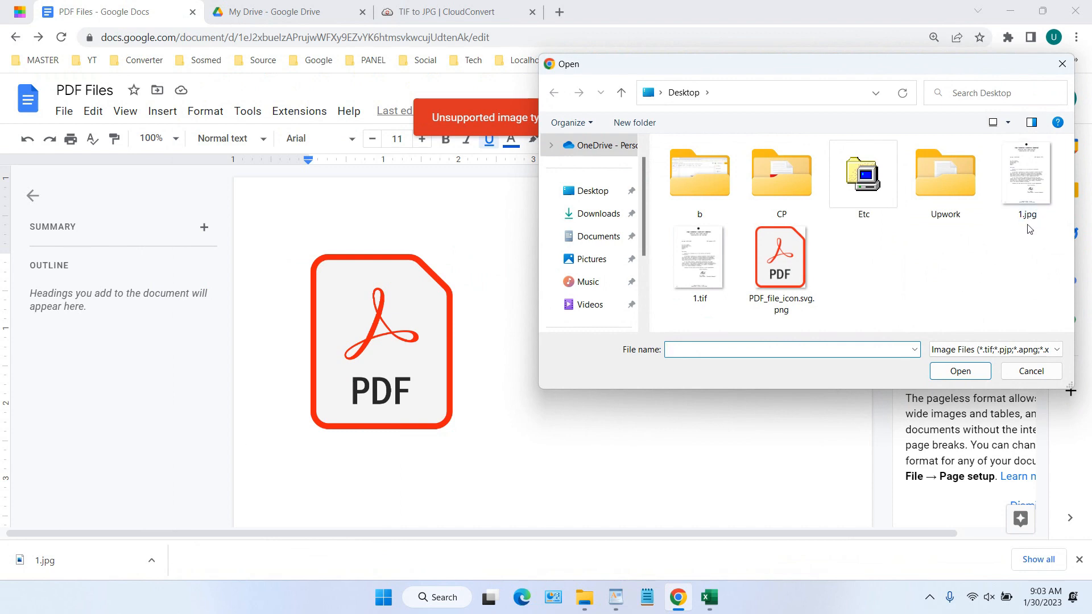
click(1029, 204)
click(961, 371)
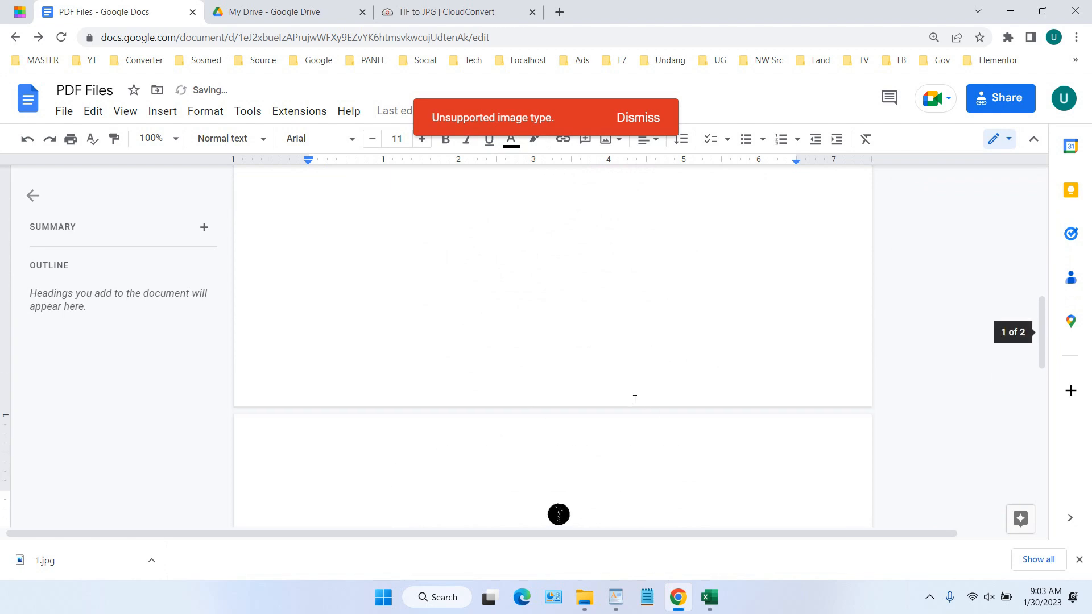
Shrink the 1.jpg letter scan so it fits beside the PDF icon
drag(800, 353, 707, 387)
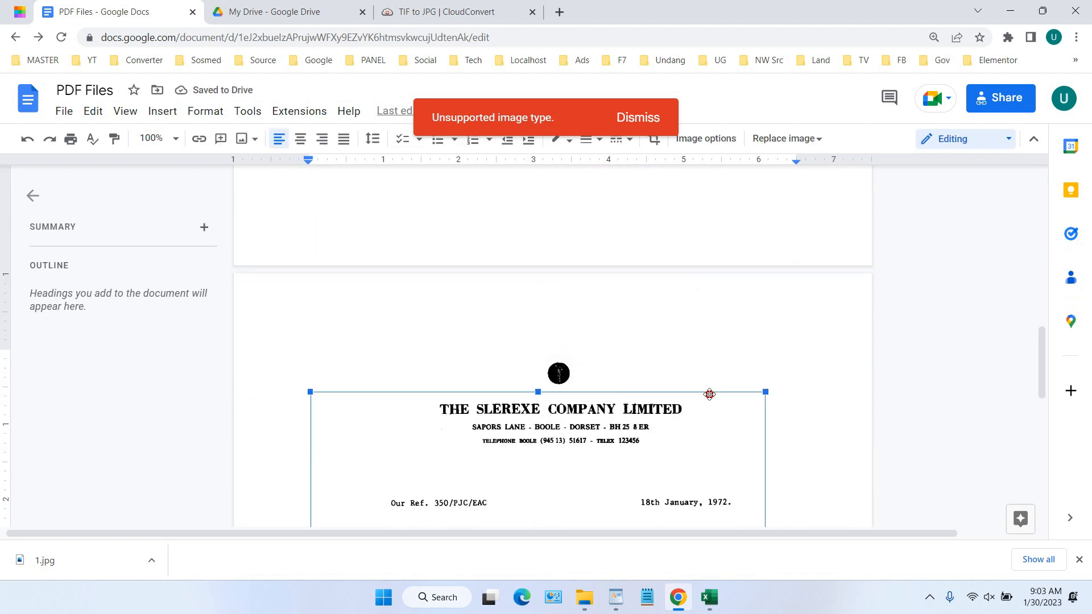
scroll(593, 383, down, 5)
scroll(594, 383, down, 5)
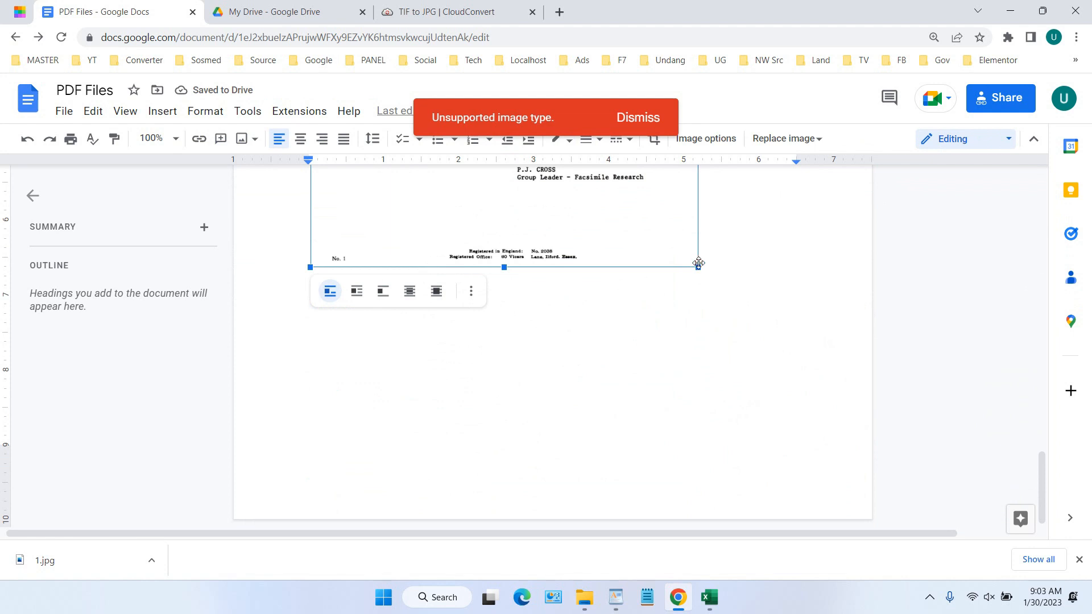
drag(699, 270, 657, 239)
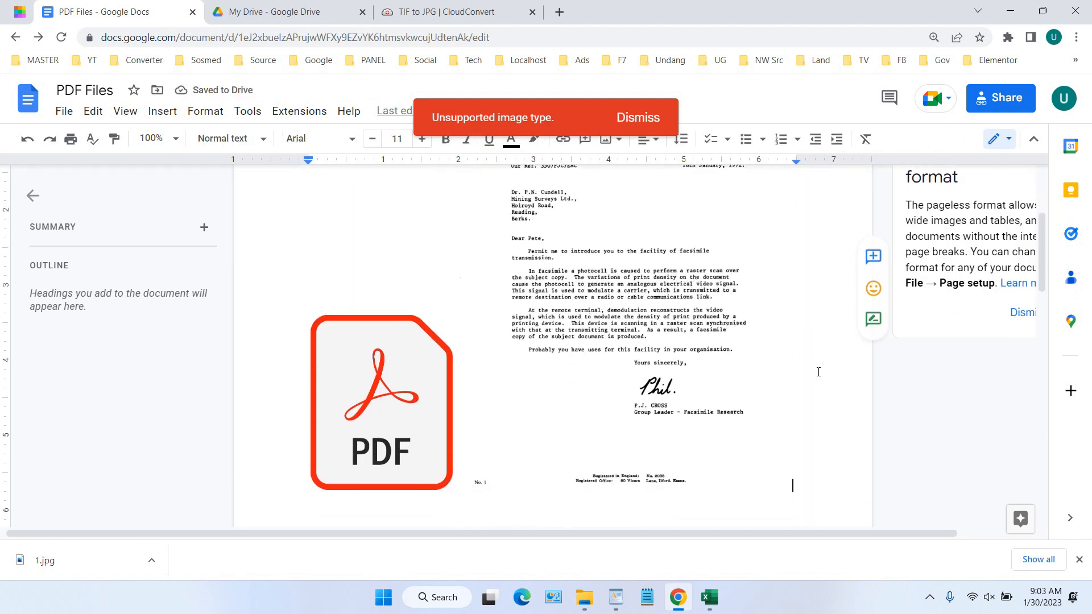
scroll(703, 335, up, 3)
click(777, 266)
drag(791, 255, 741, 336)
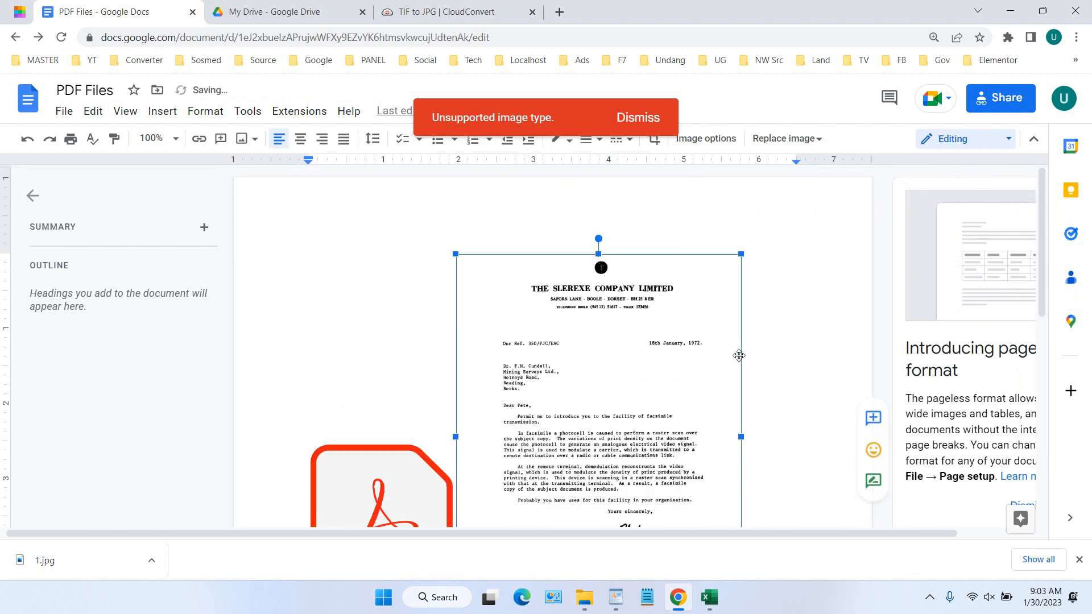
scroll(734, 357, down, 2)
Enlarge the PDF icon slightly and dismiss the unsupported image type warning
click(407, 390)
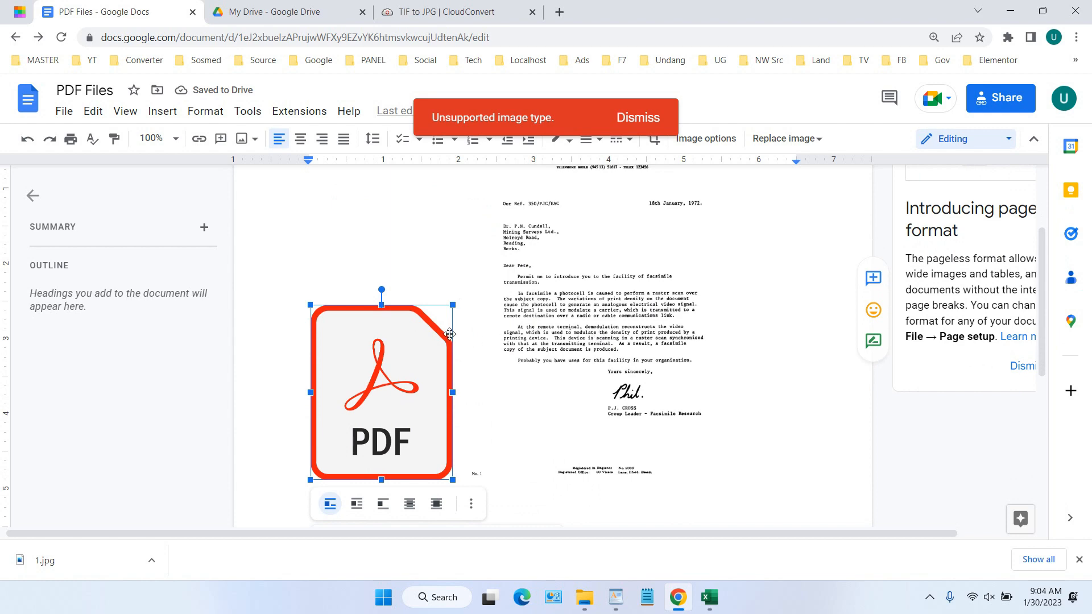
drag(453, 305, 461, 292)
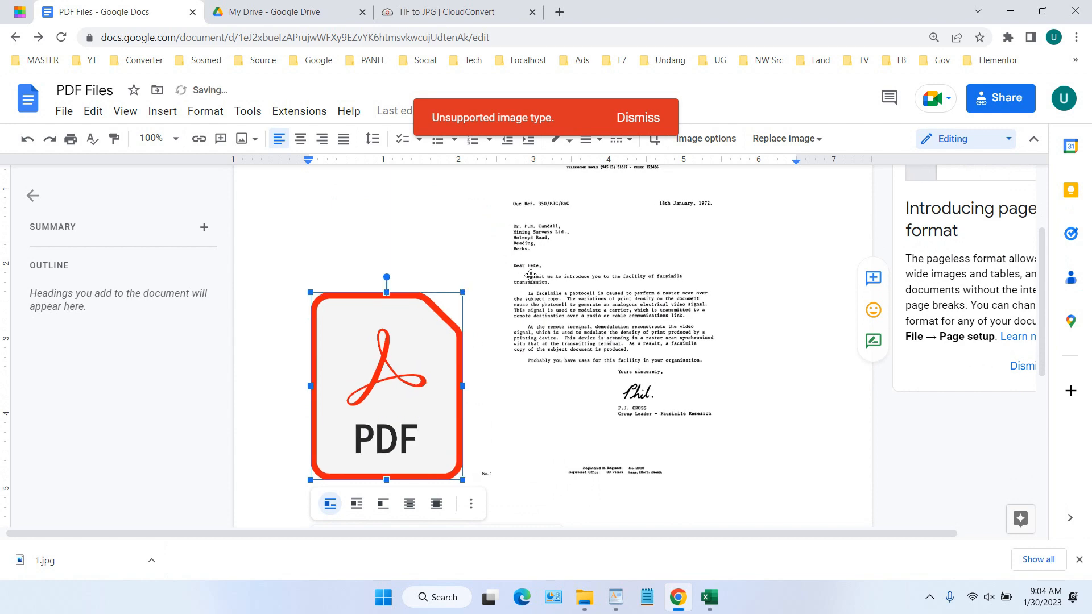
click(731, 300)
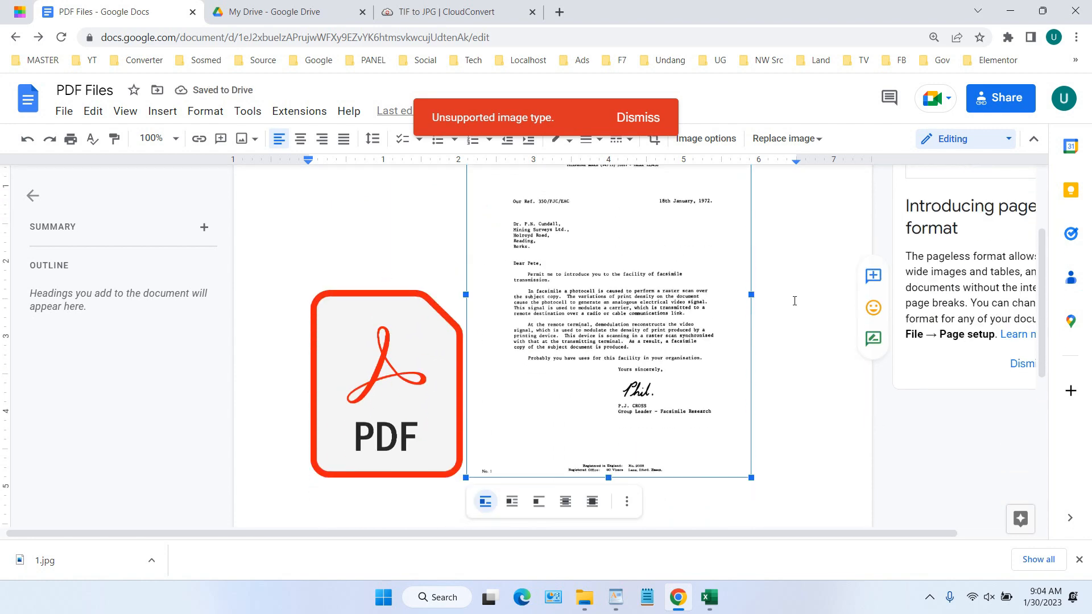
click(638, 117)
Shrink the letter a bit more and enlarge the PDF icon to match its height
scroll(742, 171, up, 1)
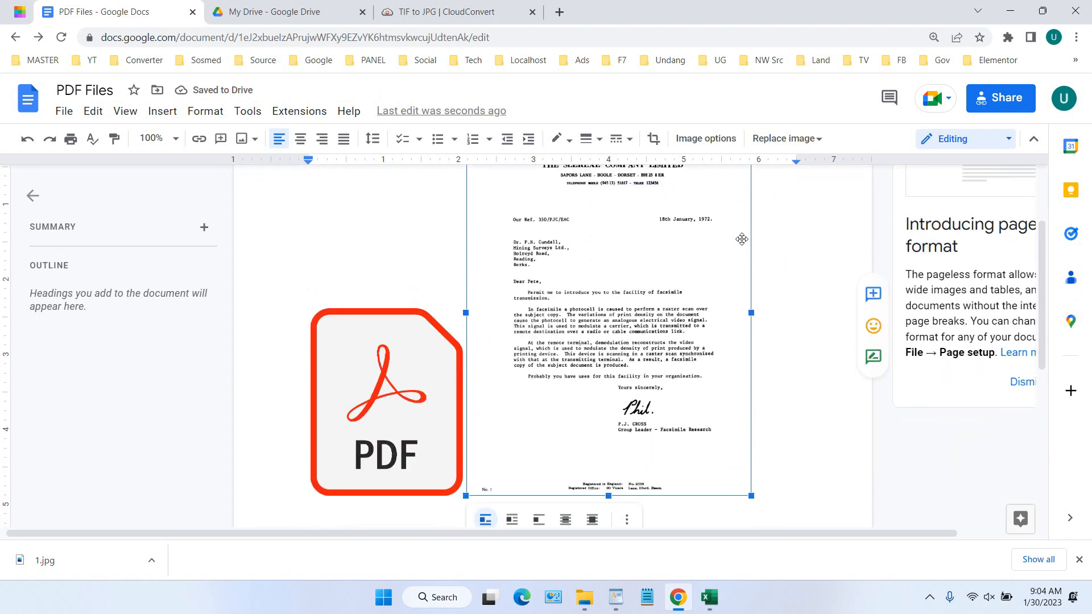
drag(753, 182, 711, 196)
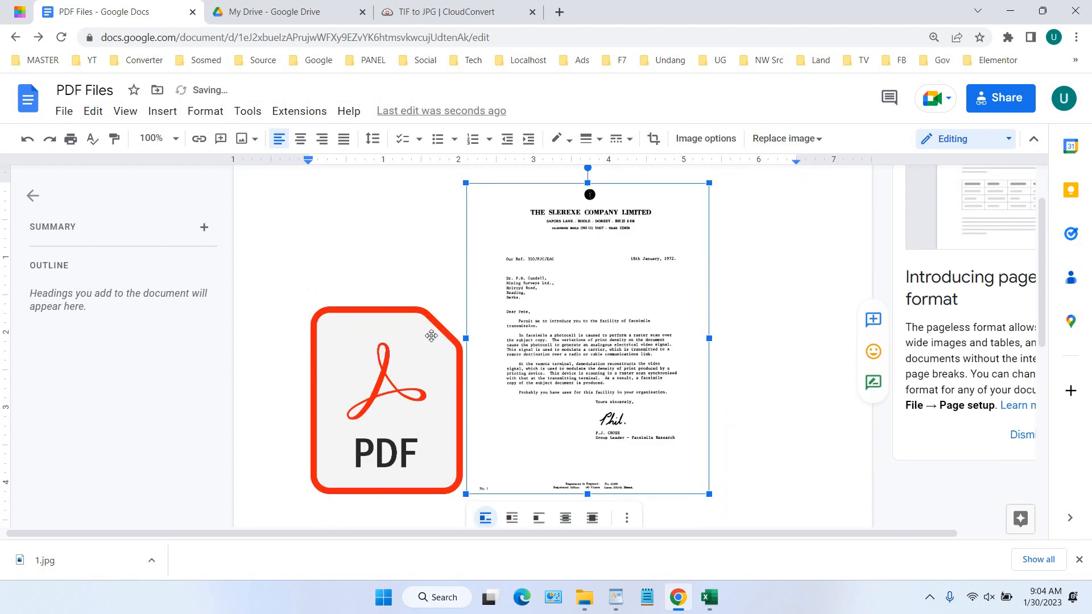
click(432, 336)
drag(463, 306, 523, 232)
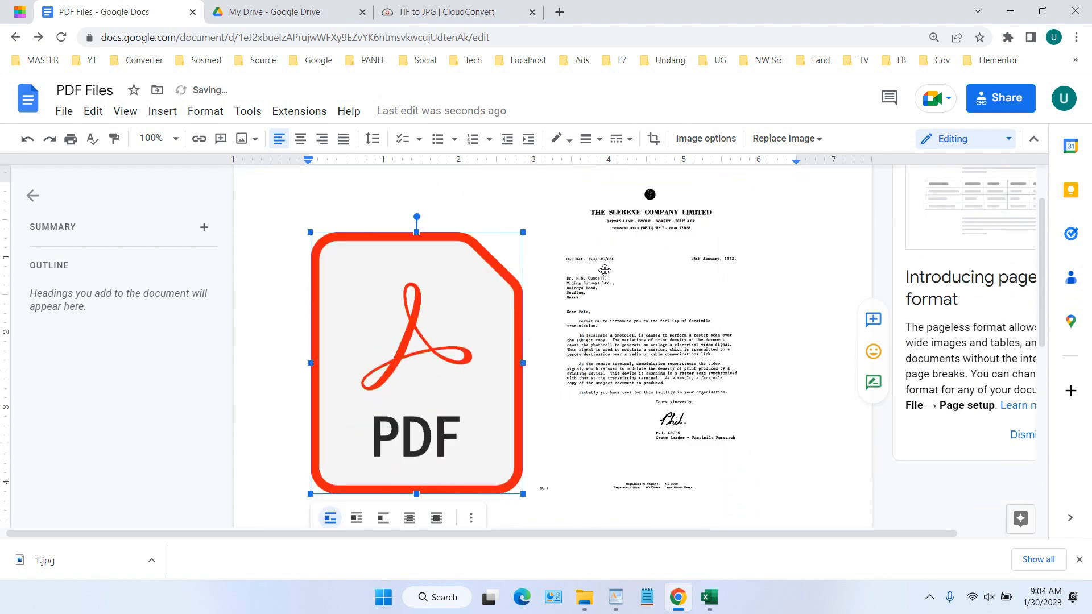